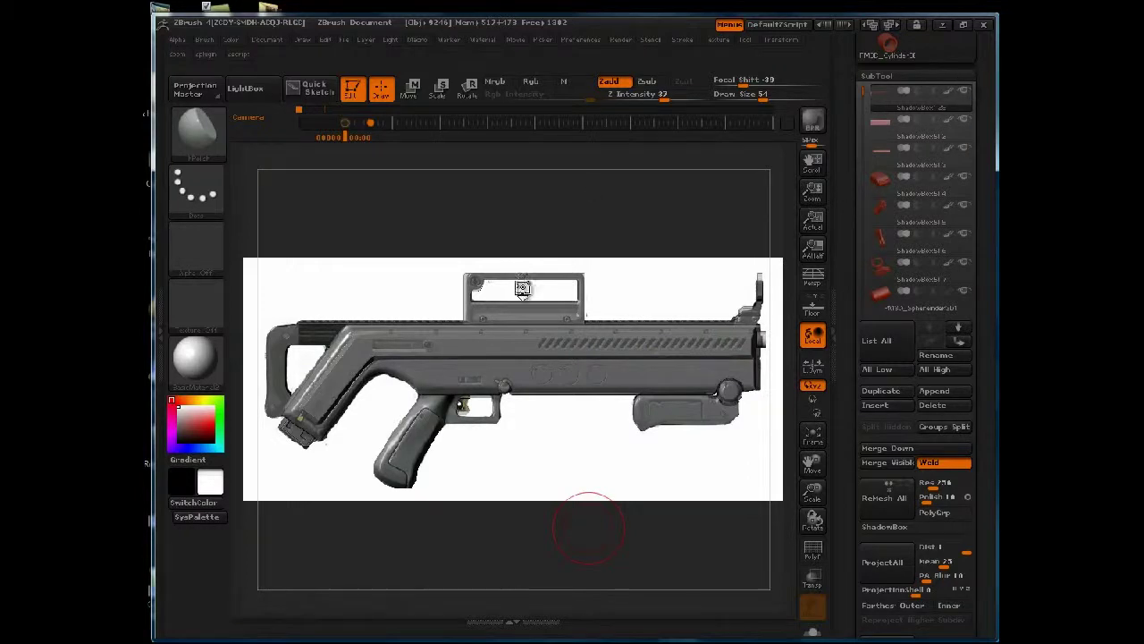
# Hide all subtools except the selected stock part and lower the image plane's model opacity to 56
pyautogui.click(963, 94)
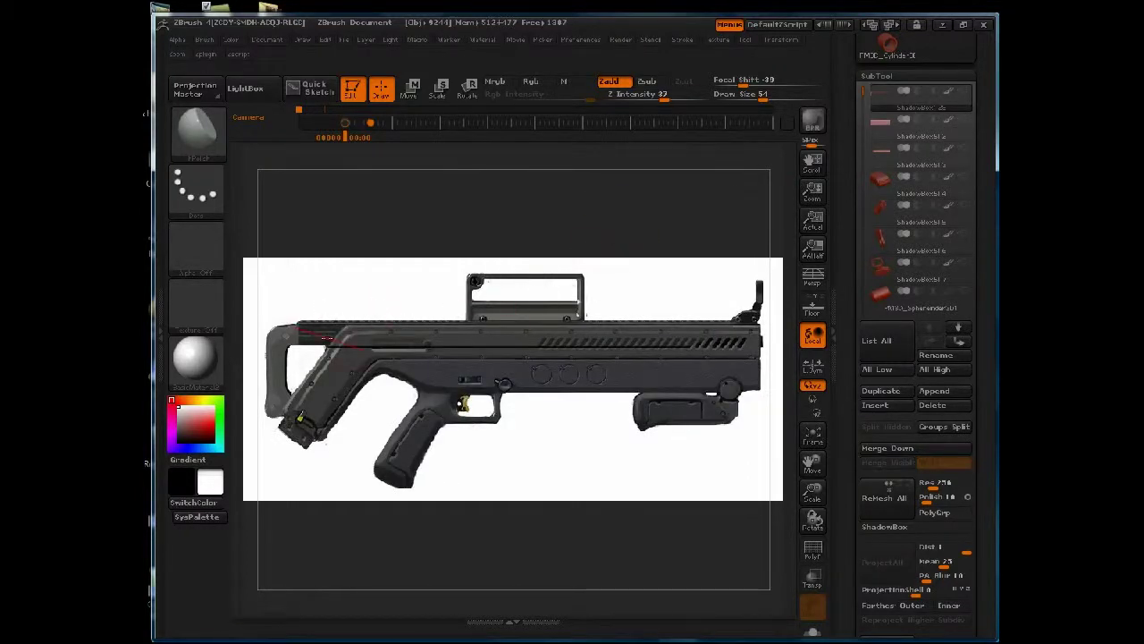
pyautogui.moveTo(317, 267)
pyautogui.keyDown('alt'); pyautogui.mouseDown()
pyautogui.moveTo(383, 317)
pyautogui.moveTo(386, 306)
pyautogui.mouseUp(); pyautogui.keyUp('alt')
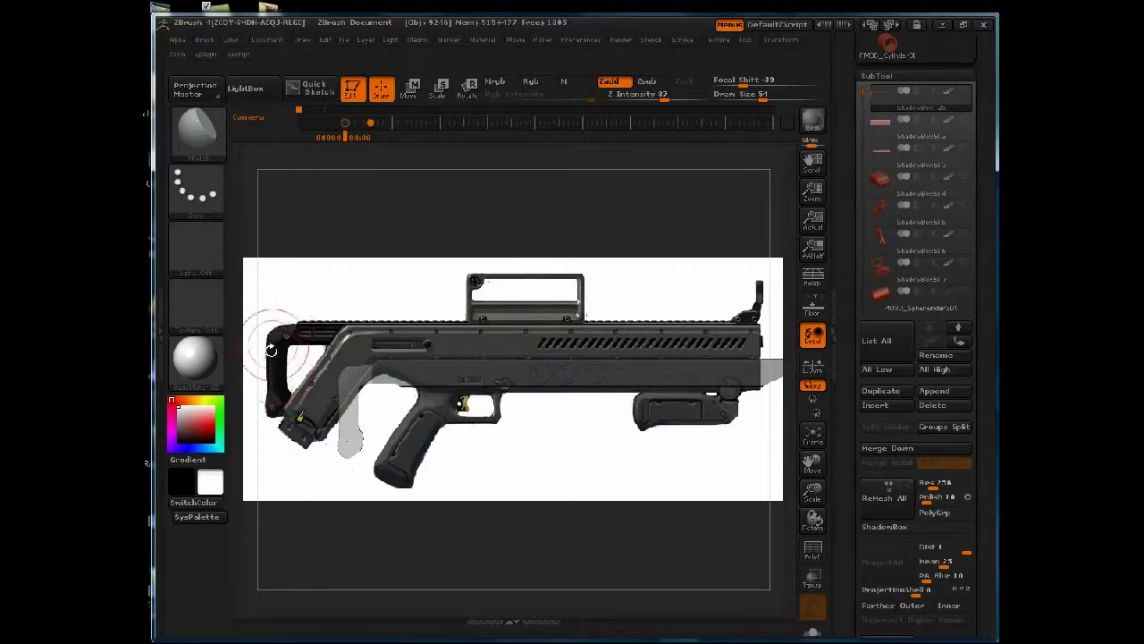
pyautogui.keyDown('alt'); pyautogui.moveTo(325, 226); pyautogui.dragTo(361, 169); pyautogui.keyUp('alt')
pyautogui.keyDown('alt'); pyautogui.moveTo(356, 257); pyautogui.dragTo(378, 223); pyautogui.keyUp('alt')
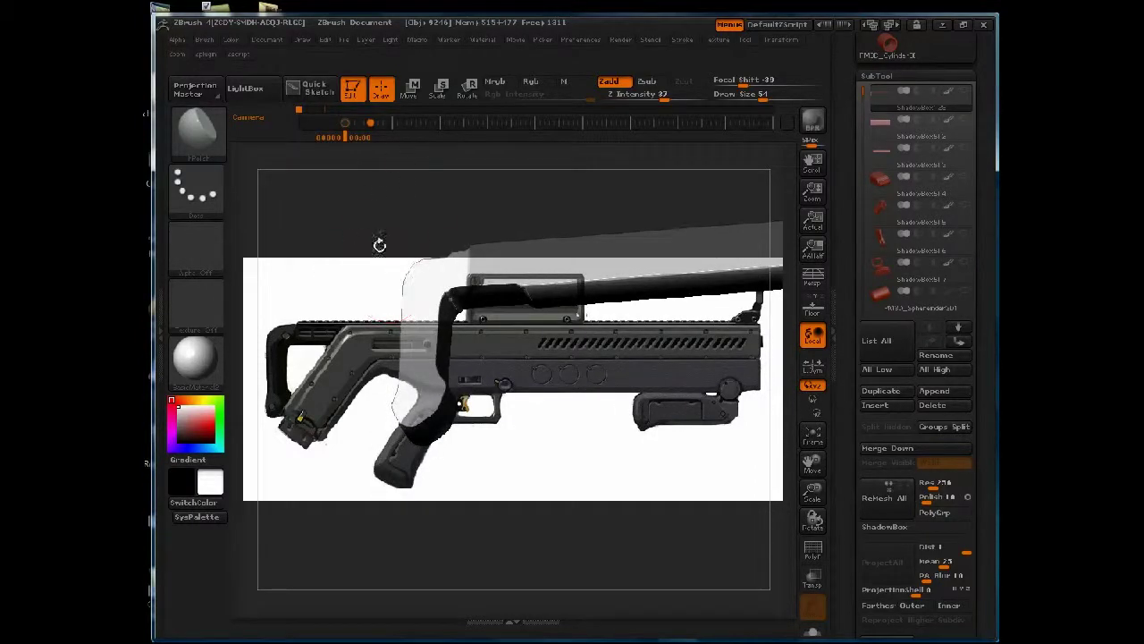
pyautogui.click(719, 40)
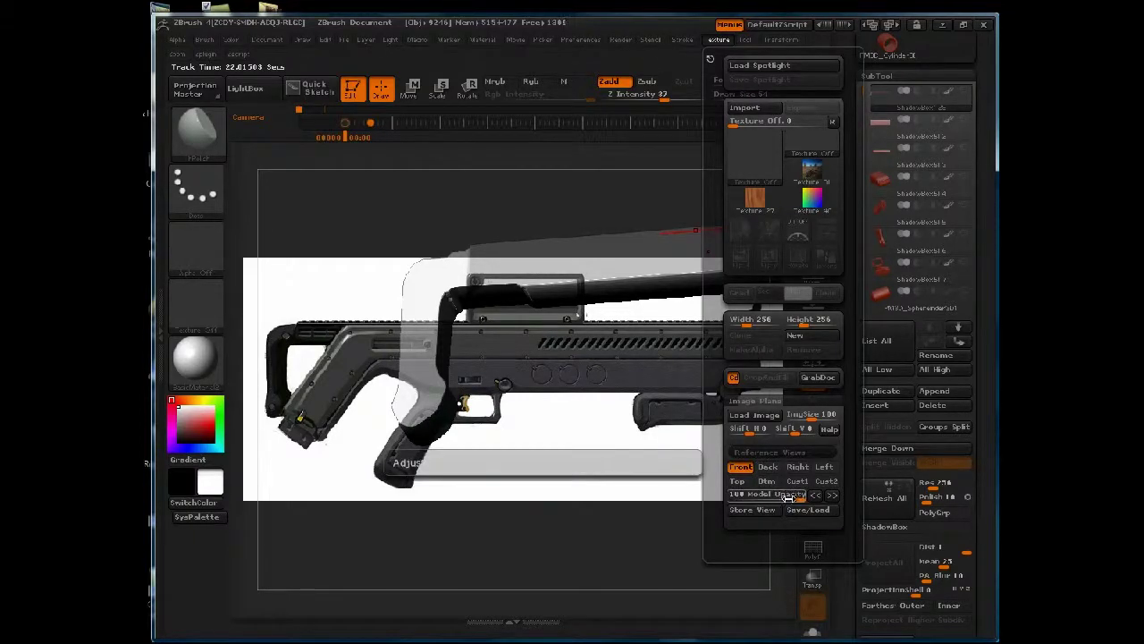
pyautogui.moveTo(789, 499)
pyautogui.mouseDown()
pyautogui.moveTo(799, 495)
pyautogui.moveTo(778, 495)
pyautogui.mouseUp()
# Trim hard planes along the outer edges, upper bend and lower end of the stock arm with the TrimDynamic brush at draw size 39
pyautogui.press('b')
pyautogui.press('t')
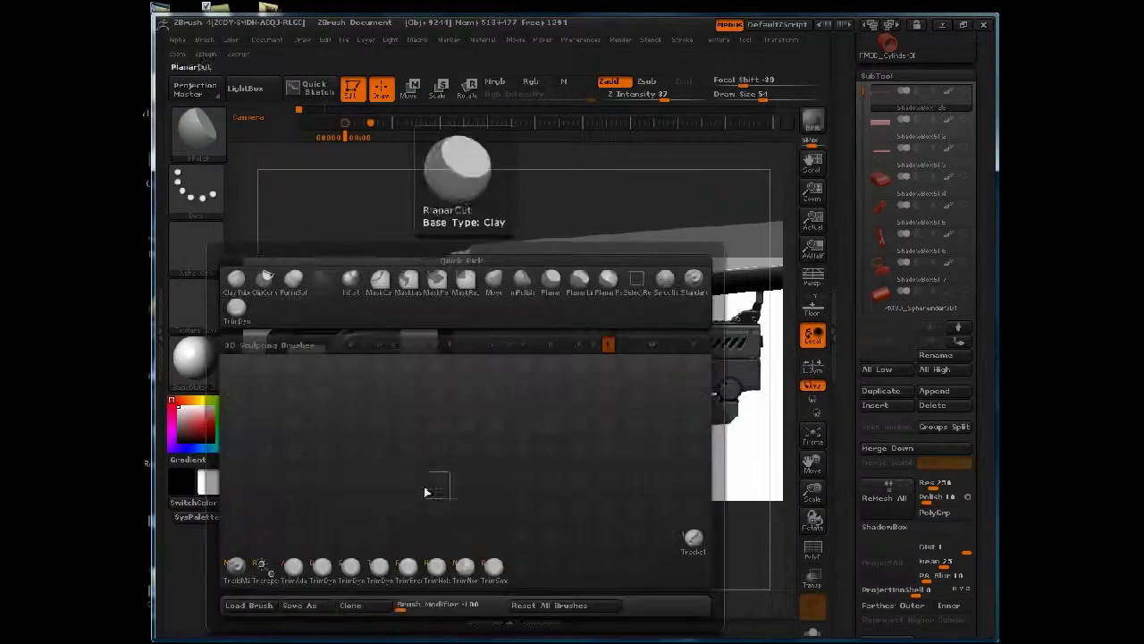
pyautogui.click(321, 569)
pyautogui.press('space')
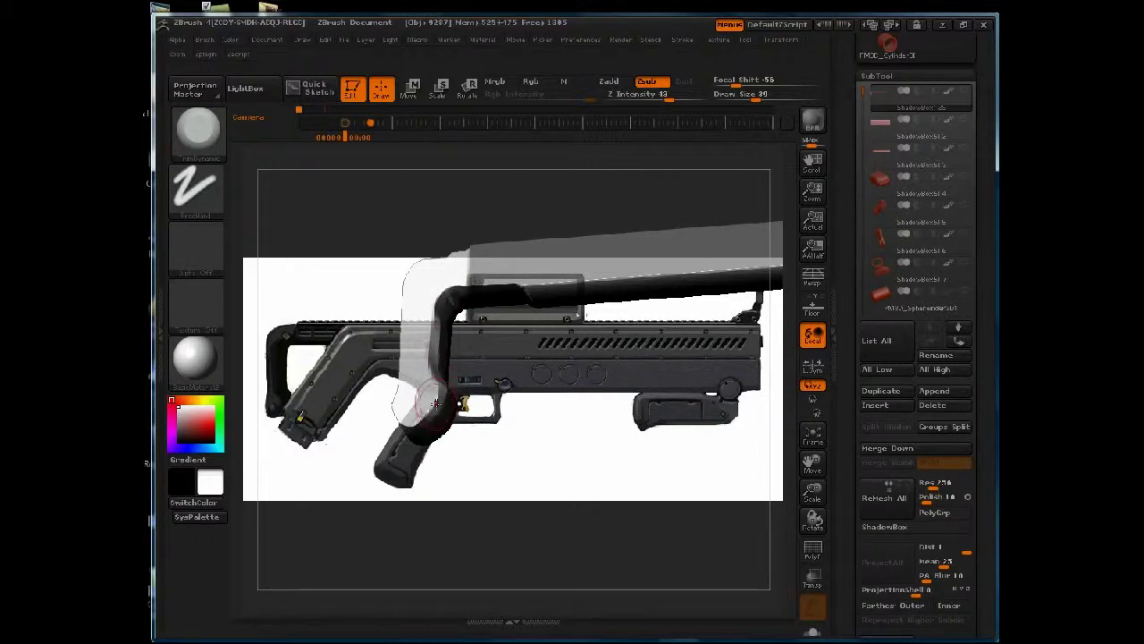
pyautogui.moveTo(438, 405); pyautogui.dragTo(383, 396)
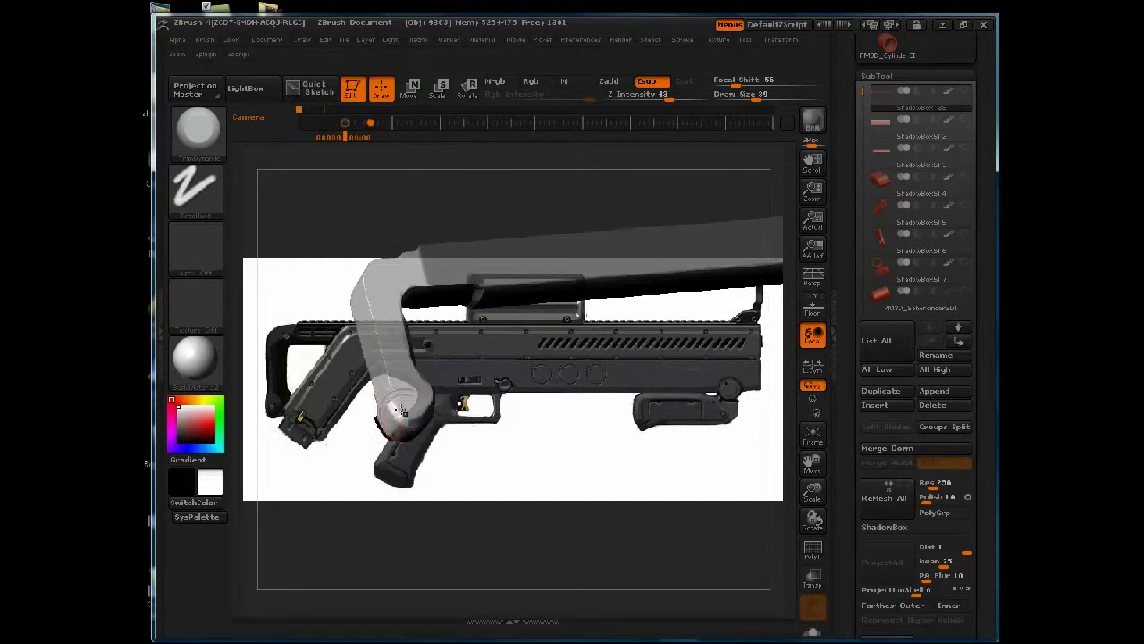
pyautogui.moveTo(379, 371)
pyautogui.mouseDown()
pyautogui.moveTo(365, 303)
pyautogui.moveTo(390, 376)
pyautogui.mouseUp()
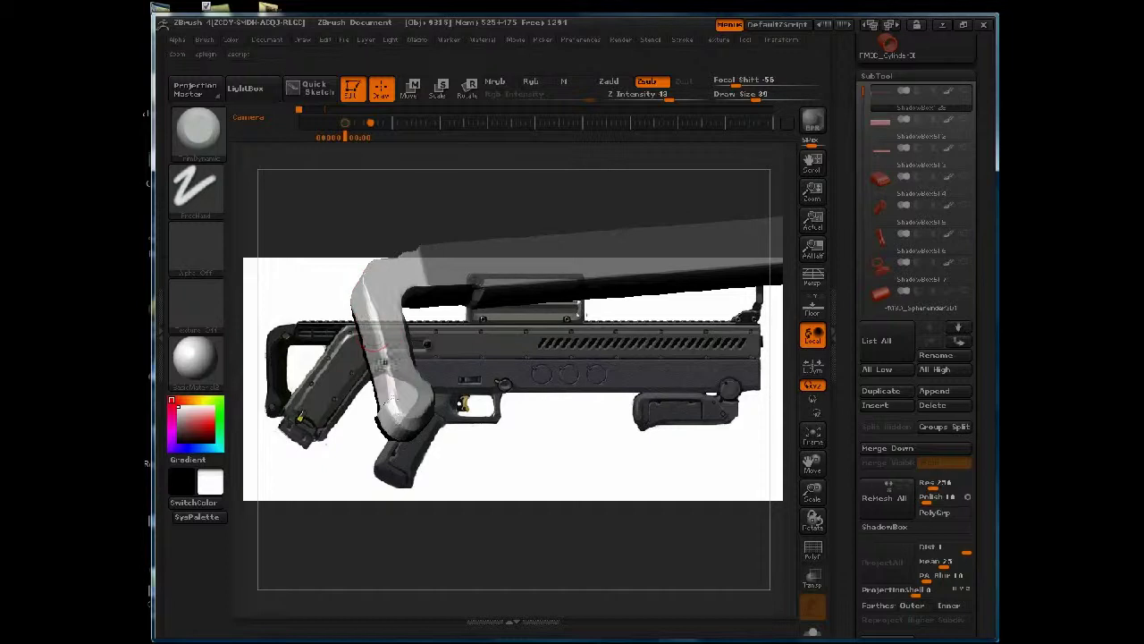
pyautogui.moveTo(354, 277); pyautogui.dragTo(368, 250)
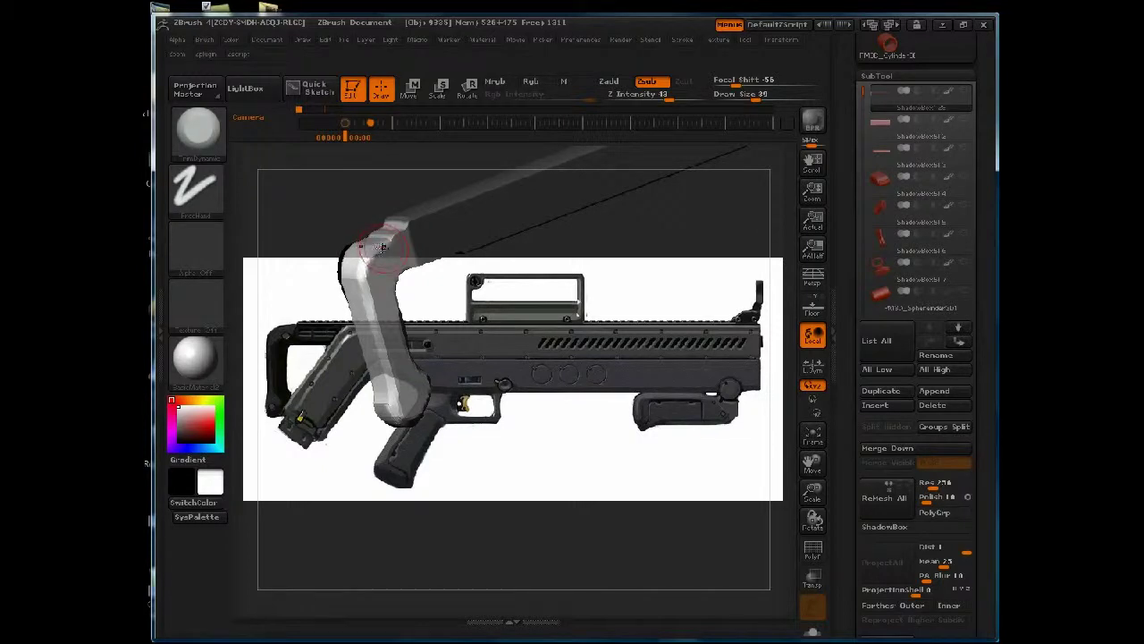
pyautogui.moveTo(363, 261); pyautogui.dragTo(367, 306)
pyautogui.moveTo(390, 385); pyautogui.dragTo(396, 416)
pyautogui.moveTo(336, 472); pyautogui.dragTo(351, 418)
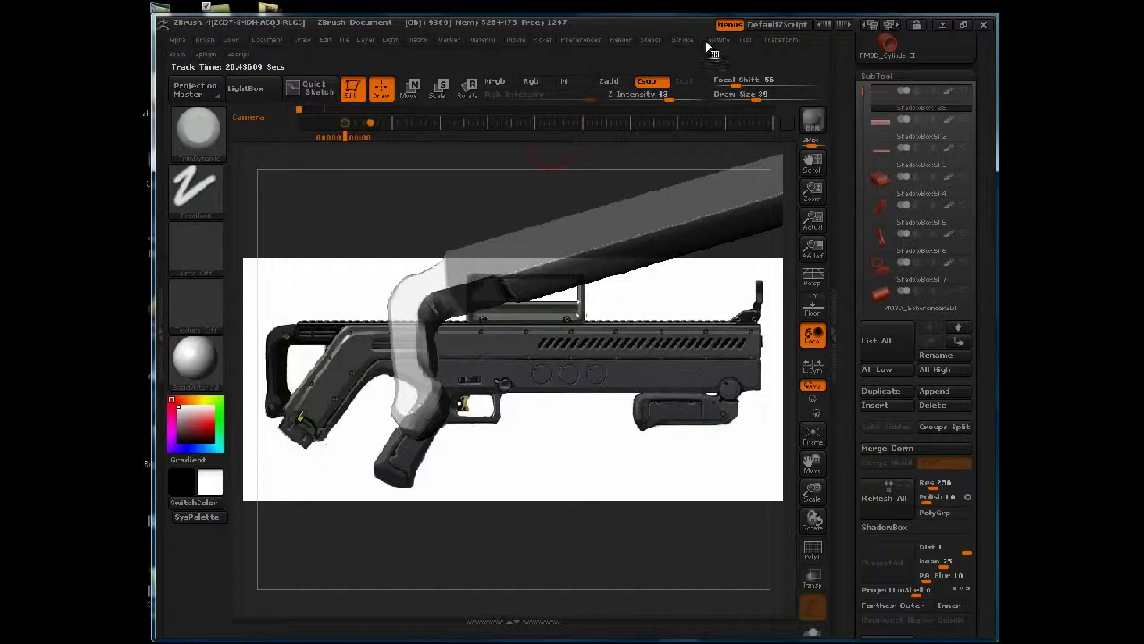
# Switch the image plane from the gun reference to the empty Back reference view
pyautogui.keyDown('alt'); pyautogui.moveTo(443, 163); pyautogui.dragTo(523, 48); pyautogui.keyUp('alt')
pyautogui.keyDown('alt'); pyautogui.moveTo(365, 209); pyautogui.dragTo(313, 179); pyautogui.keyUp('alt')
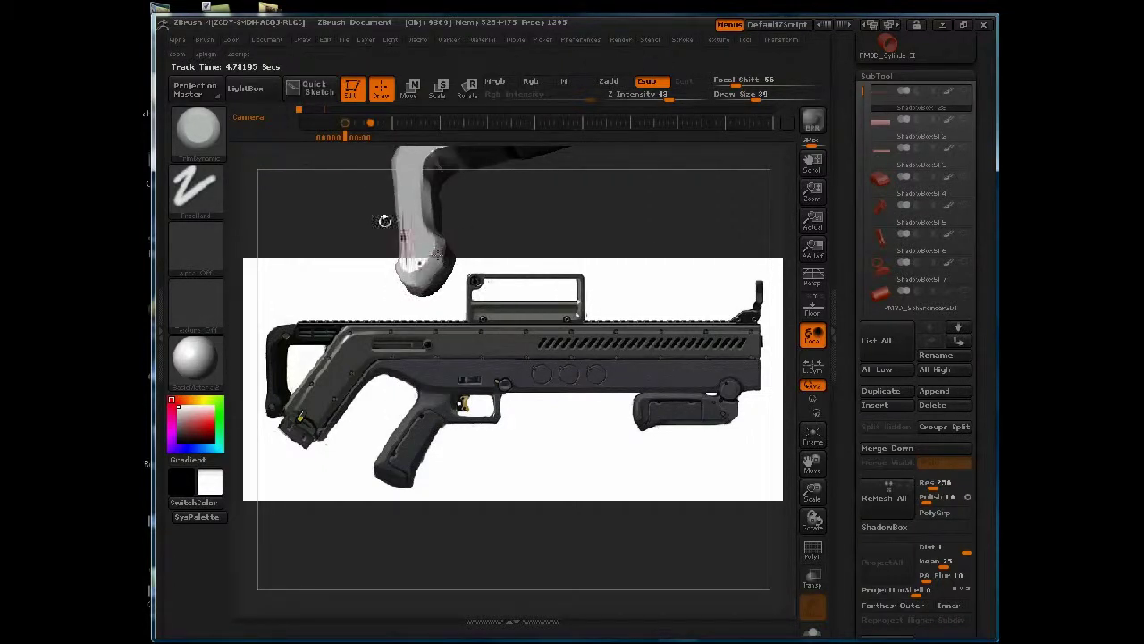
pyautogui.moveTo(412, 260); pyautogui.dragTo(378, 247)
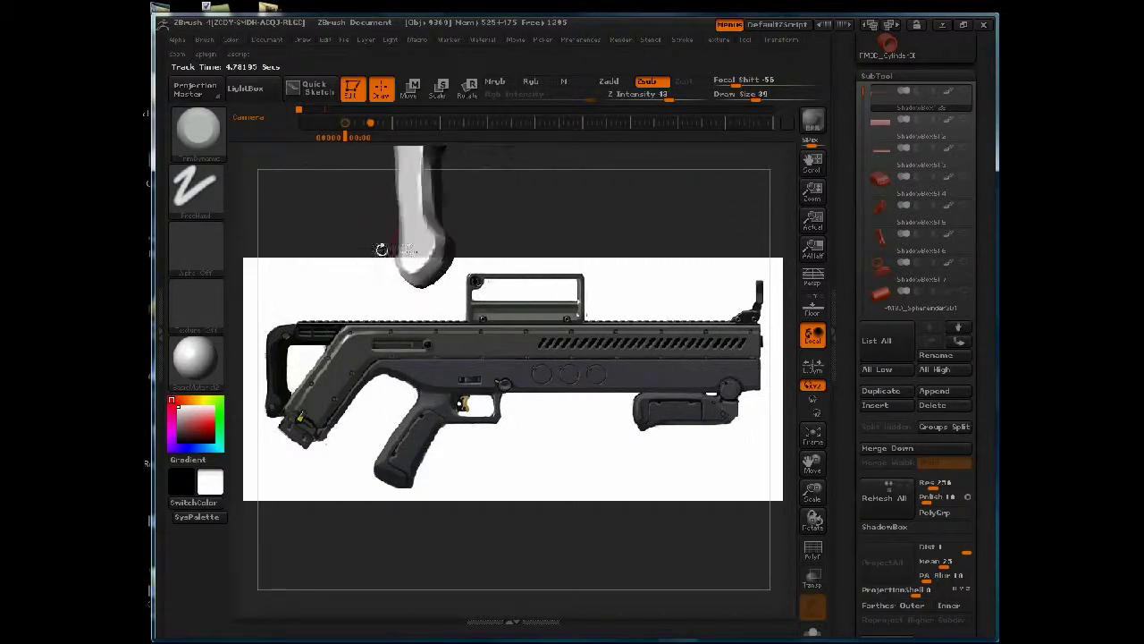
pyautogui.click(717, 40)
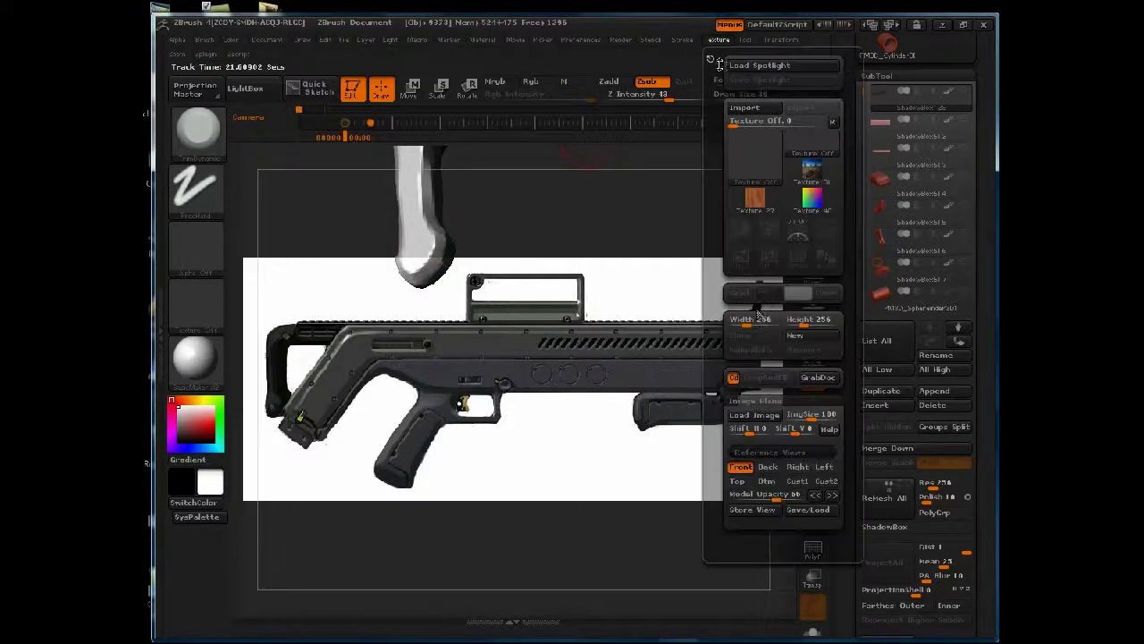
pyautogui.click(767, 479)
# Flatten the inner side of the vertical stock arm with TrimDynamic and smooth its inner edge
pyautogui.keyDown('alt'); pyautogui.moveTo(462, 248); pyautogui.dragTo(463, 554); pyautogui.keyUp('alt')
pyautogui.keyDown('alt'); pyautogui.moveTo(388, 312); pyautogui.dragTo(367, 399); pyautogui.keyUp('alt')
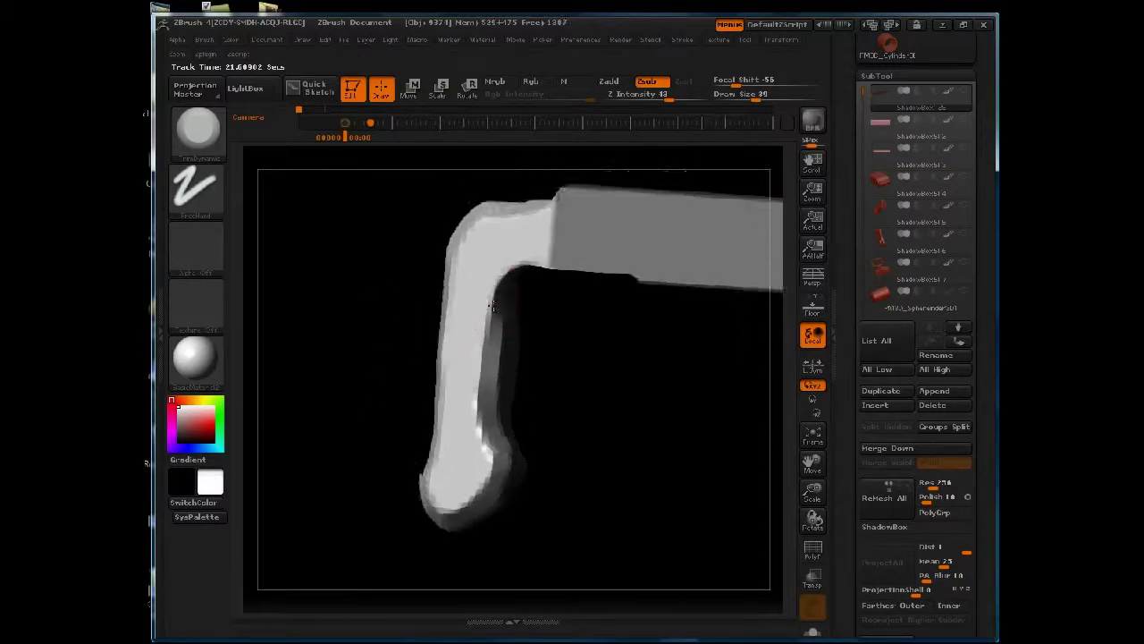
pyautogui.moveTo(556, 322)
pyautogui.mouseDown()
pyautogui.moveTo(525, 306)
pyautogui.moveTo(522, 320)
pyautogui.mouseUp()
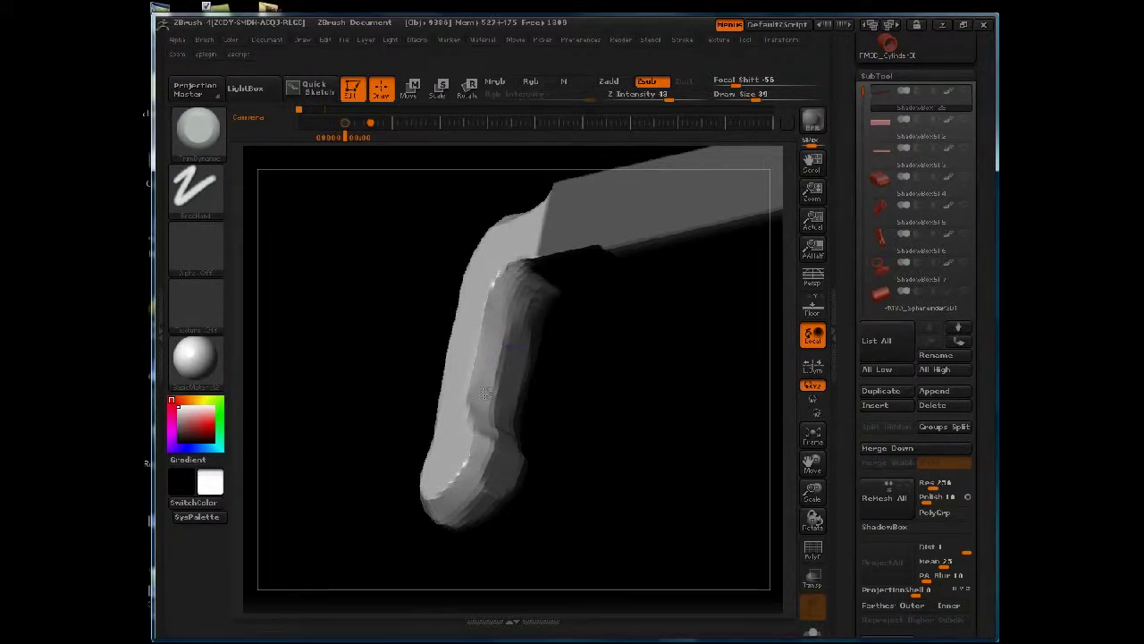
pyautogui.press('shift')
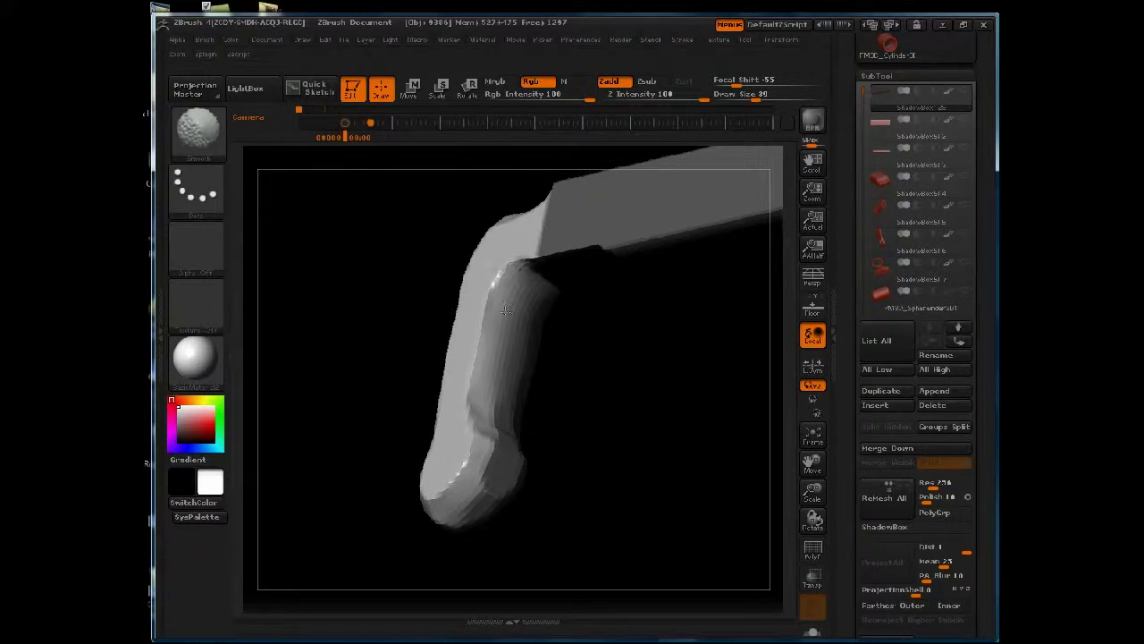
pyautogui.moveTo(506, 279); pyautogui.dragTo(485, 322)
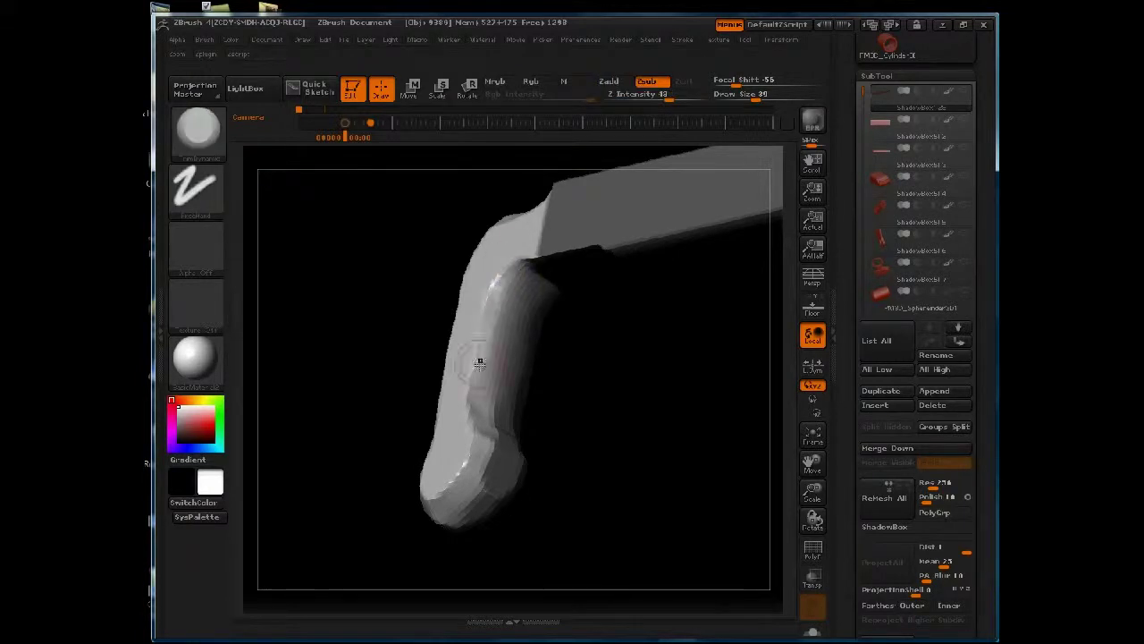
pyautogui.moveTo(424, 519); pyautogui.dragTo(403, 481)
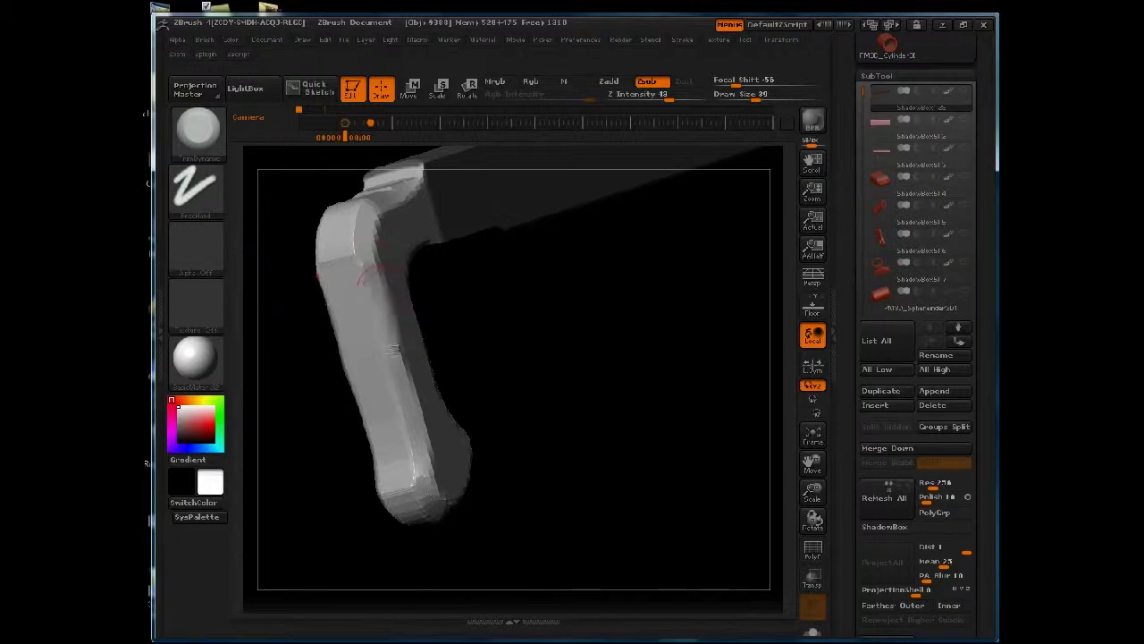
# Set the draw size to 47, trim the inner side near the stock's lower end and smooth the arm above it
pyautogui.moveTo(465, 331)
pyautogui.mouseDown()
pyautogui.moveTo(383, 262)
pyautogui.moveTo(409, 265)
pyautogui.moveTo(465, 239)
pyautogui.mouseUp()
pyautogui.press('space')
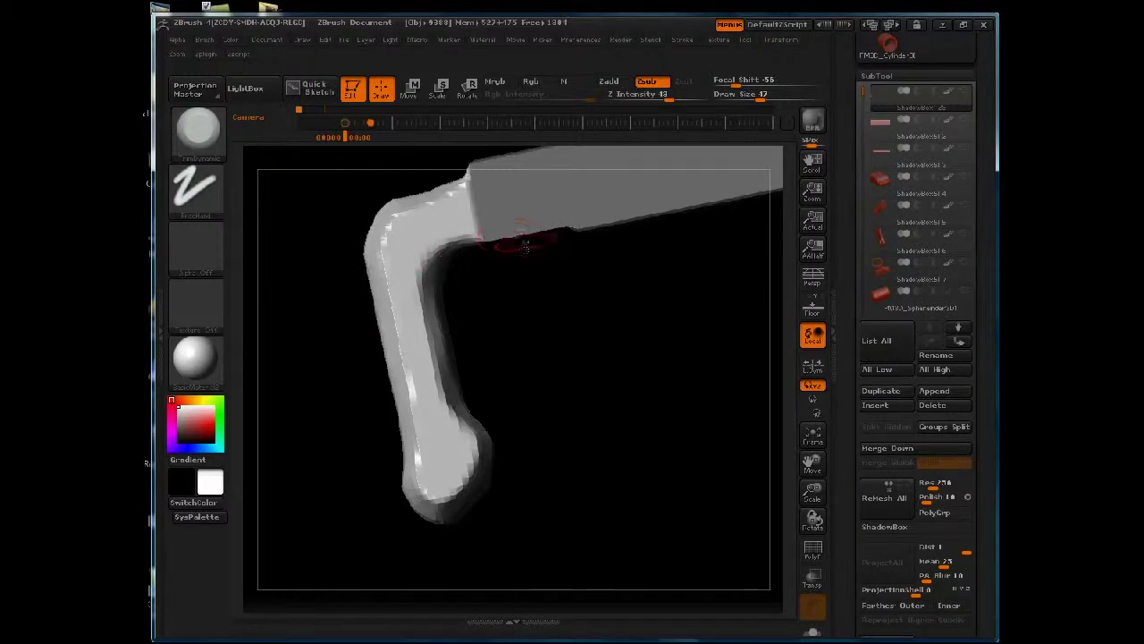
pyautogui.moveTo(564, 321)
pyautogui.mouseDown()
pyautogui.moveTo(513, 335)
pyautogui.moveTo(527, 332)
pyautogui.moveTo(537, 384)
pyautogui.moveTo(434, 370)
pyautogui.mouseUp()
pyautogui.moveTo(449, 409); pyautogui.dragTo(447, 452)
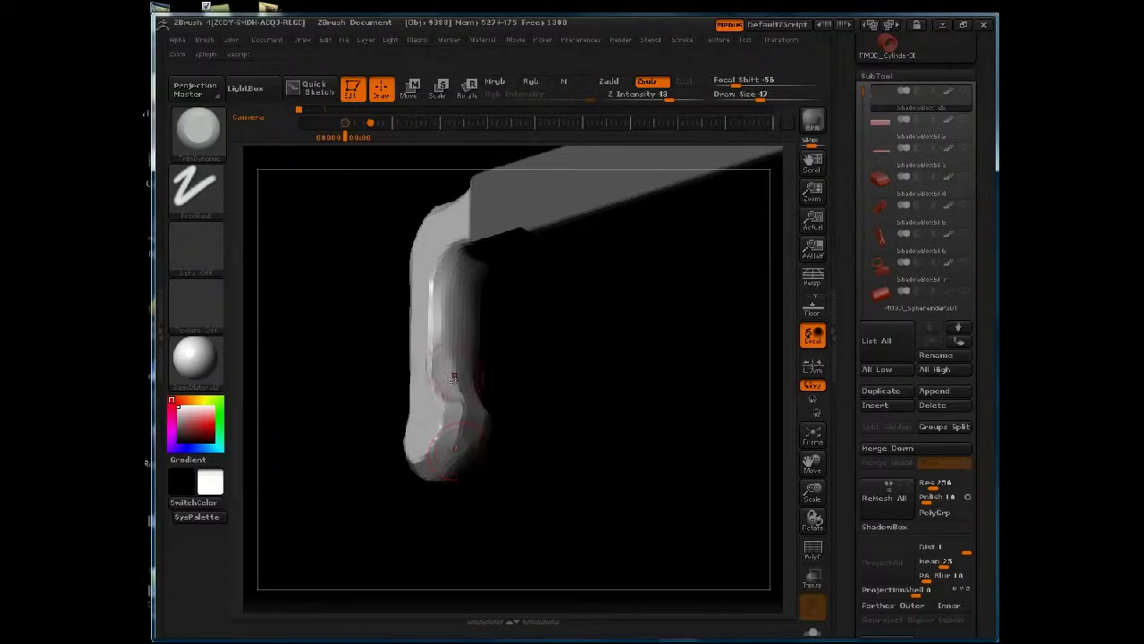
pyautogui.moveTo(465, 378)
pyautogui.keyDown('shift'); pyautogui.mouseDown()
pyautogui.moveTo(437, 349)
pyautogui.moveTo(438, 304)
pyautogui.moveTo(443, 336)
pyautogui.mouseUp(); pyautogui.keyUp('shift')
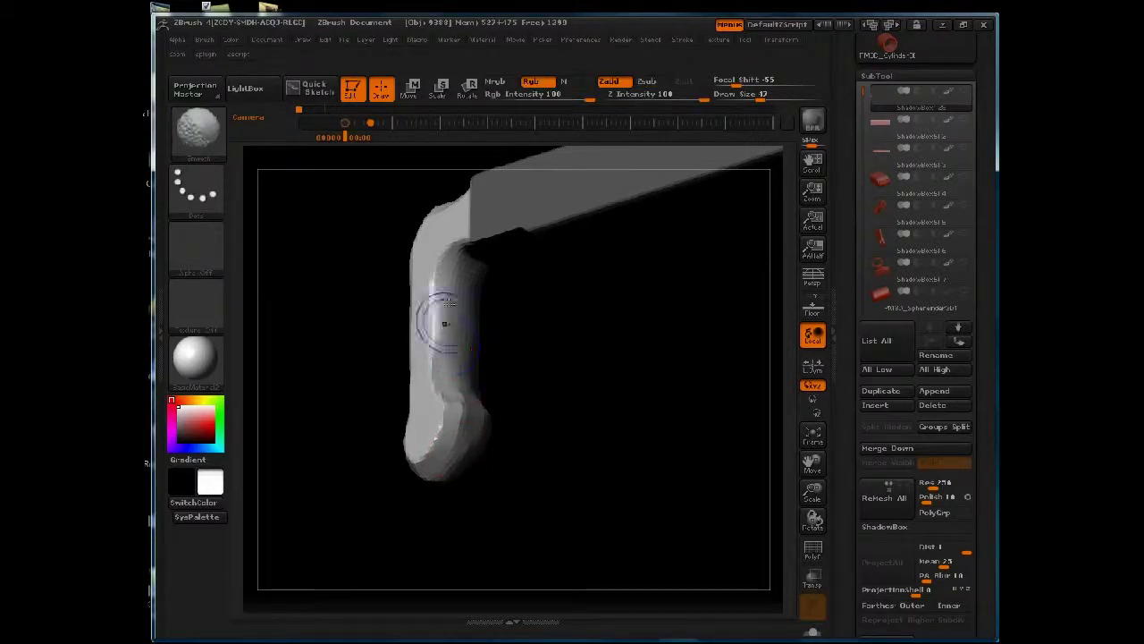
# Refine the planes on the stock's rounded lower end, outer edge and upper joint with TrimDynamic
pyautogui.moveTo(552, 334)
pyautogui.mouseDown()
pyautogui.moveTo(603, 358)
pyautogui.moveTo(591, 365)
pyautogui.mouseUp()
pyautogui.moveTo(448, 446); pyautogui.dragTo(452, 416)
pyautogui.moveTo(575, 365)
pyautogui.mouseDown()
pyautogui.moveTo(562, 312)
pyautogui.moveTo(580, 334)
pyautogui.moveTo(598, 334)
pyautogui.moveTo(544, 332)
pyautogui.moveTo(581, 336)
pyautogui.moveTo(584, 381)
pyautogui.moveTo(546, 377)
pyautogui.moveTo(552, 401)
pyautogui.moveTo(476, 320)
pyautogui.mouseUp()
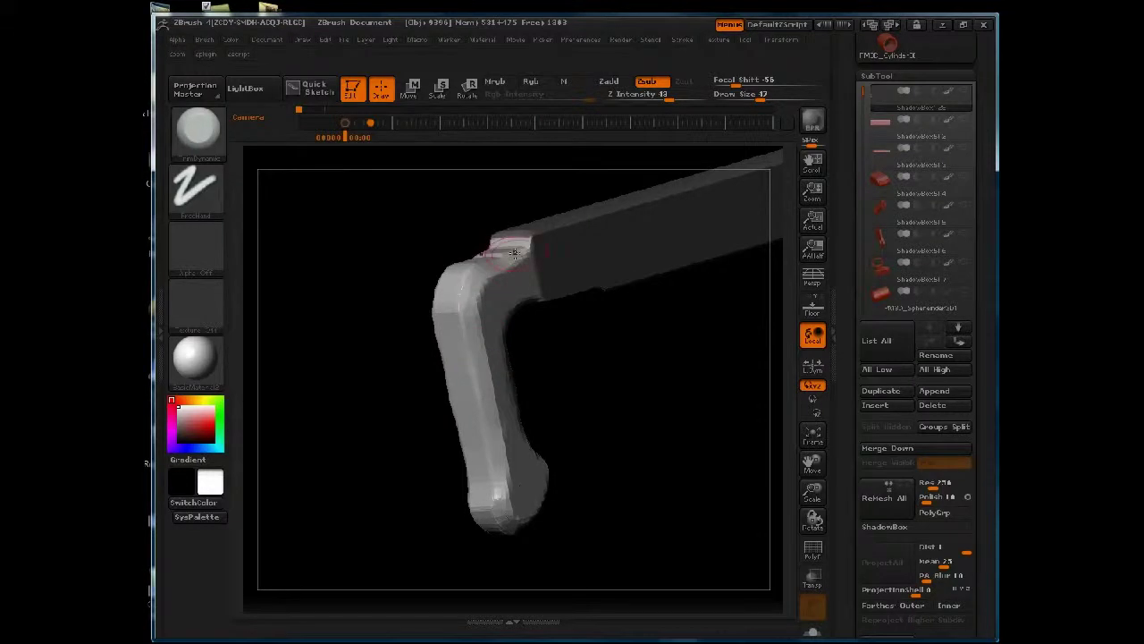
pyautogui.moveTo(618, 354); pyautogui.dragTo(659, 402)
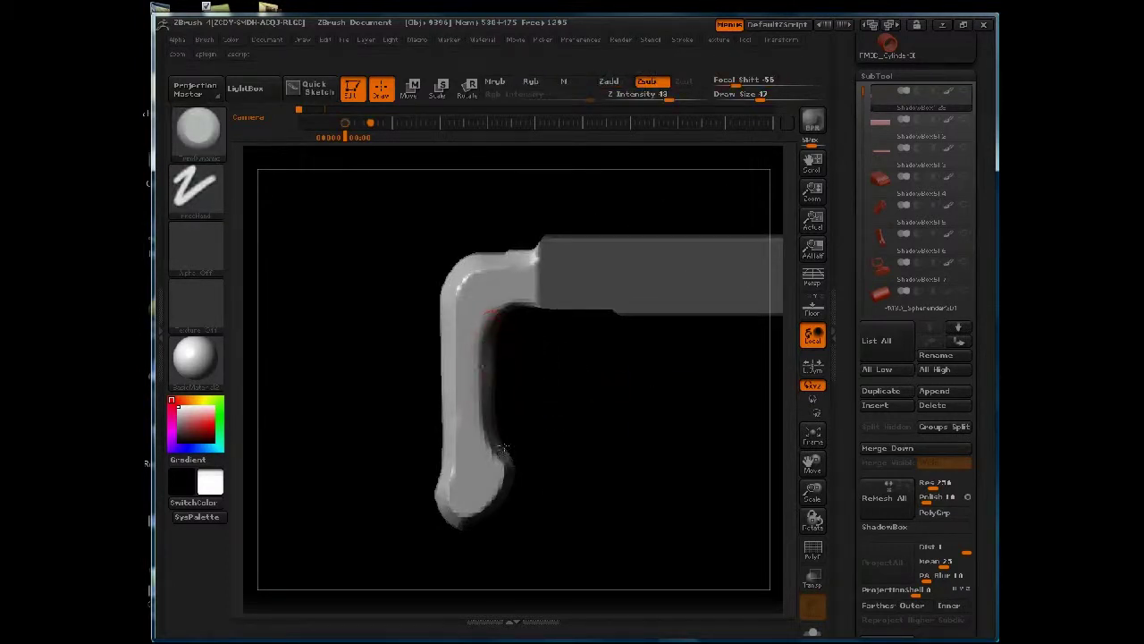
pyautogui.moveTo(539, 391); pyautogui.dragTo(514, 395)
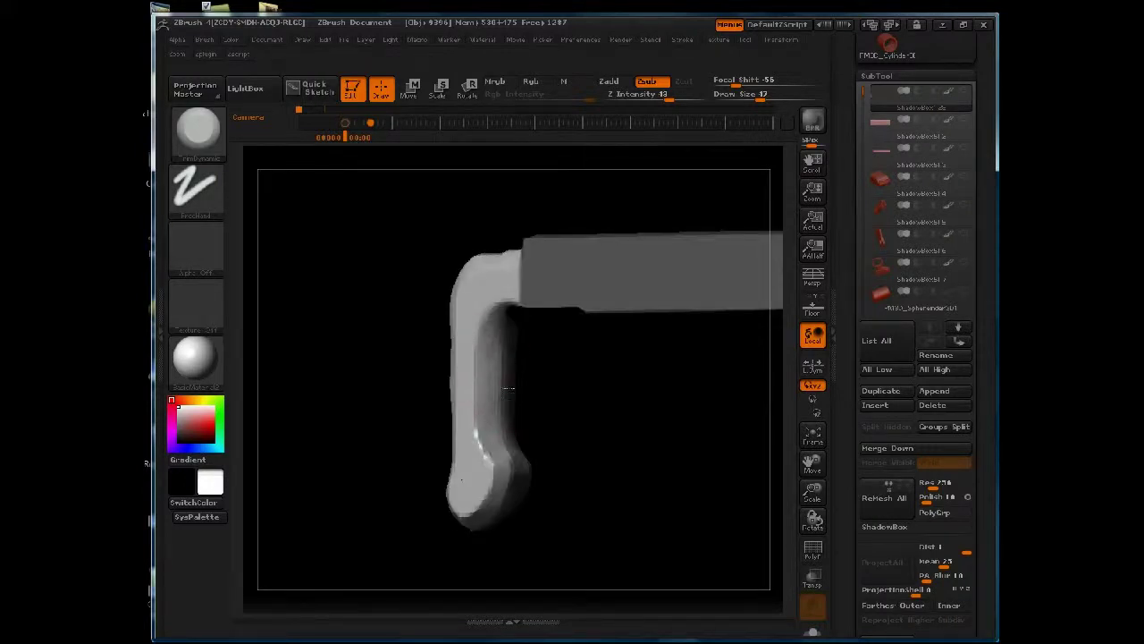
pyautogui.moveTo(506, 388); pyautogui.dragTo(587, 393)
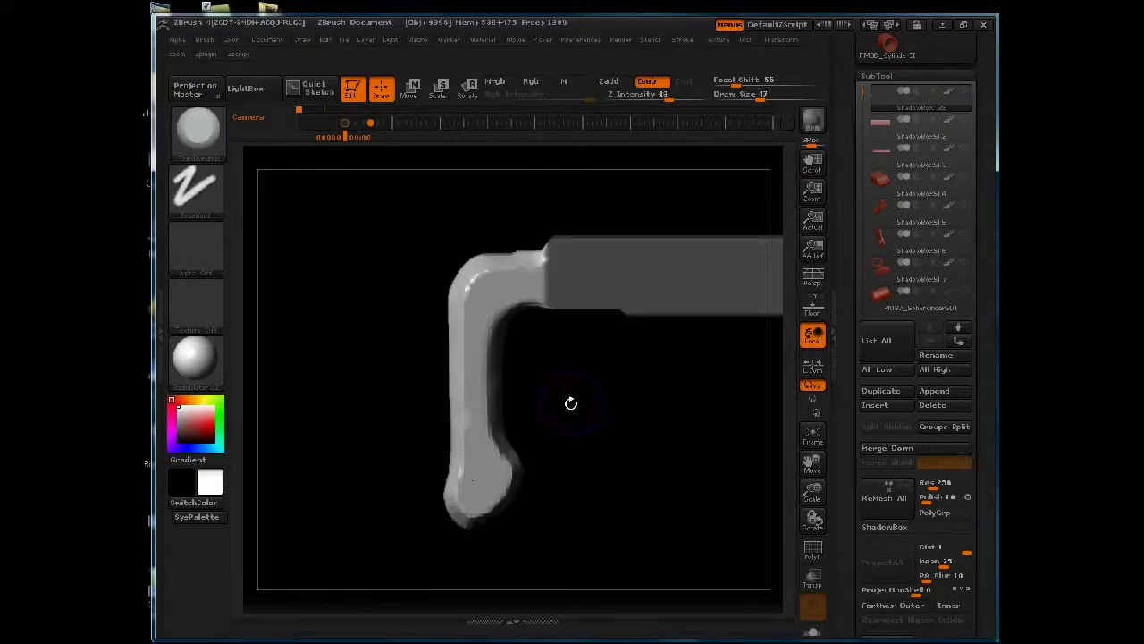
# Clear the mask on the stock part and subdivide its geometry
pyautogui.hotkey('ctrl', 'shift')
pyautogui.keyDown('ctrl'); pyautogui.keyDown('shift'); pyautogui.click(598, 443); pyautogui.keyUp('shift'); pyautogui.keyUp('ctrl')
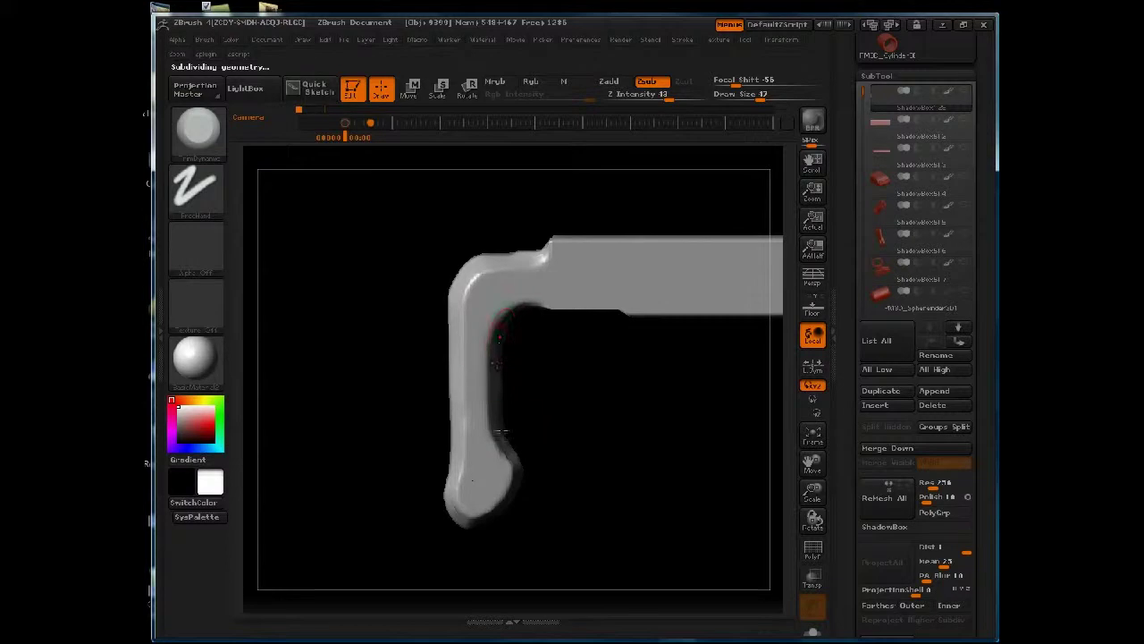
# Set the draw size to 63 and trim the side and outer edge of the stock's lower end
pyautogui.moveTo(533, 476)
pyautogui.keyDown('alt'); pyautogui.mouseDown()
pyautogui.moveTo(549, 385)
pyautogui.moveTo(541, 416)
pyautogui.moveTo(563, 506)
pyautogui.moveTo(595, 349)
pyautogui.moveTo(588, 304)
pyautogui.mouseUp(); pyautogui.keyUp('alt')
pyautogui.press('space')
pyautogui.click(518, 390)
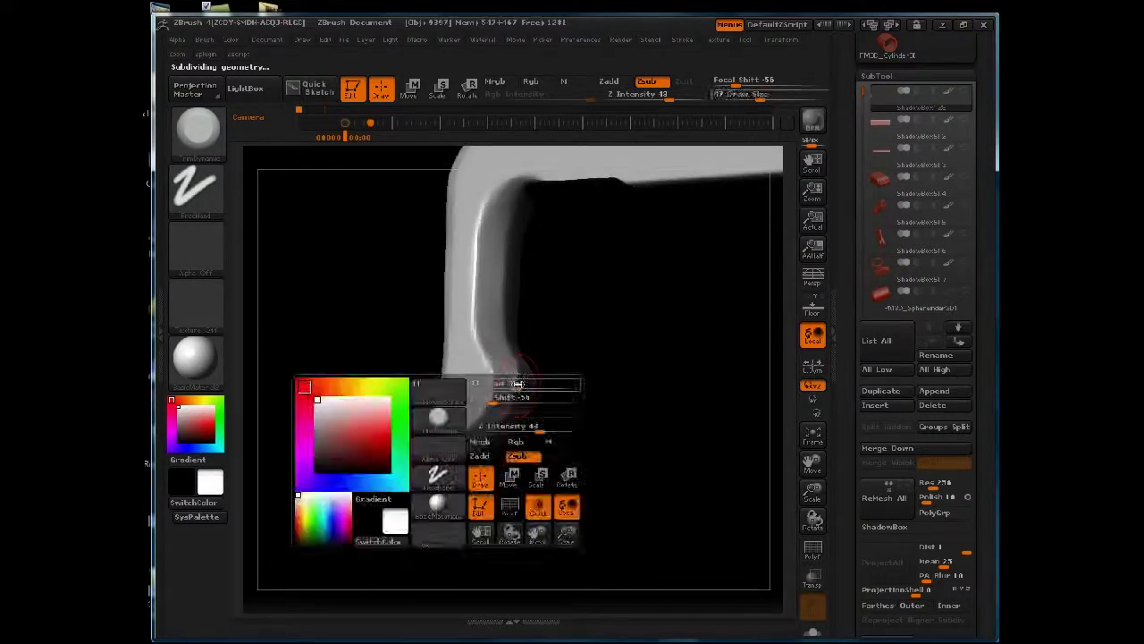
pyautogui.moveTo(506, 374)
pyautogui.mouseDown()
pyautogui.moveTo(508, 400)
pyautogui.moveTo(523, 382)
pyautogui.mouseUp()
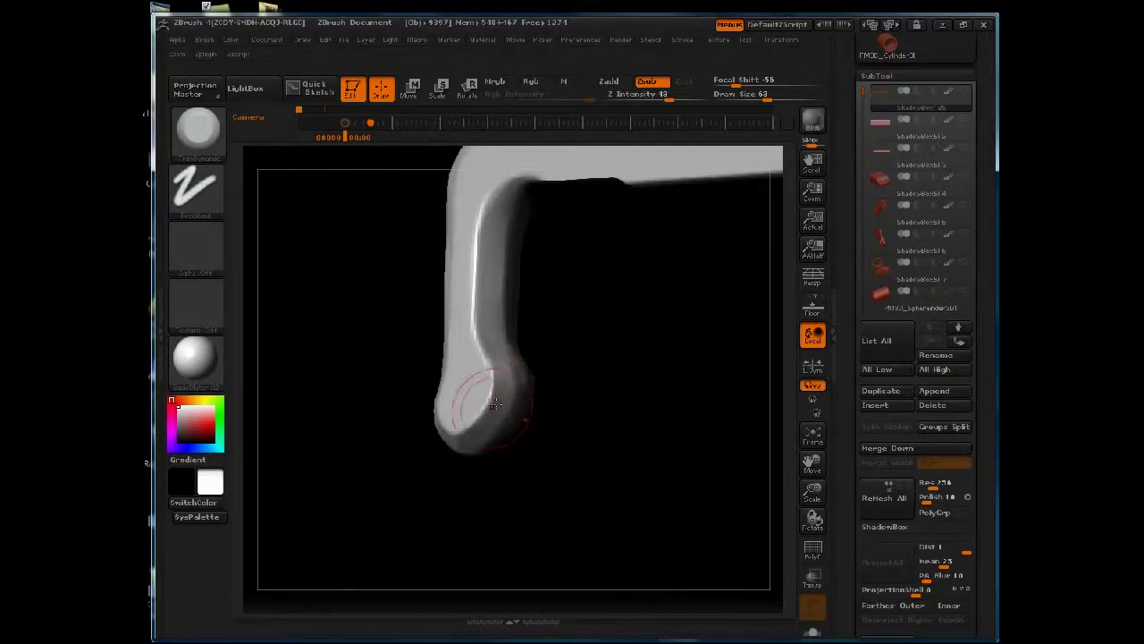
pyautogui.moveTo(409, 466)
pyautogui.mouseDown()
pyautogui.moveTo(436, 434)
pyautogui.moveTo(434, 398)
pyautogui.mouseUp()
pyautogui.moveTo(414, 241)
pyautogui.keyDown('shift'); pyautogui.mouseDown()
pyautogui.moveTo(394, 204)
pyautogui.moveTo(422, 308)
pyautogui.moveTo(427, 238)
pyautogui.moveTo(433, 263)
pyautogui.moveTo(431, 367)
pyautogui.moveTo(416, 404)
pyautogui.mouseUp(); pyautogui.keyUp('shift')
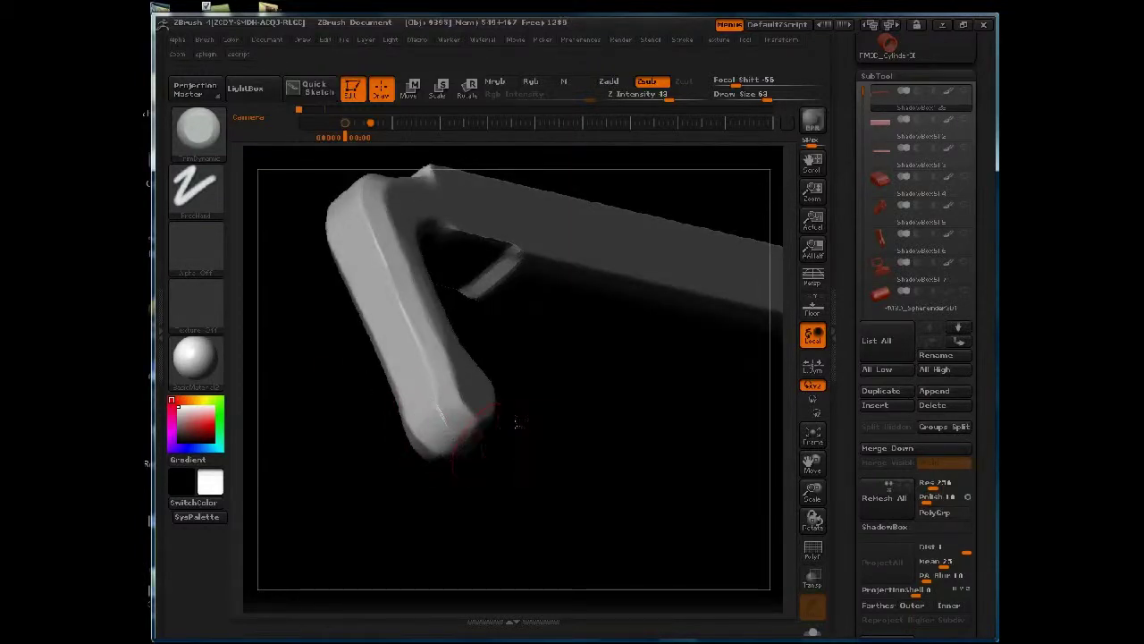
# Flatten the underside of the stock's rounded lower end with TrimDynamic
pyautogui.moveTo(529, 437); pyautogui.dragTo(467, 454)
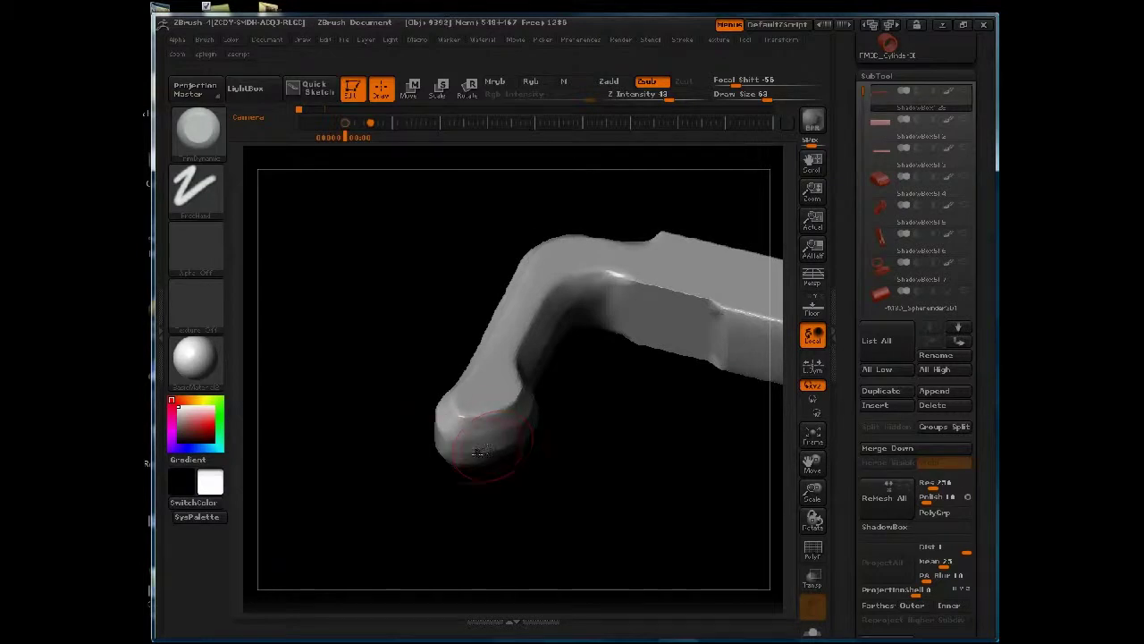
pyautogui.moveTo(536, 411); pyautogui.dragTo(579, 402)
pyautogui.moveTo(490, 446); pyautogui.dragTo(534, 424)
pyautogui.moveTo(449, 345)
pyautogui.mouseDown()
pyautogui.moveTo(417, 253)
pyautogui.moveTo(396, 274)
pyautogui.mouseUp()
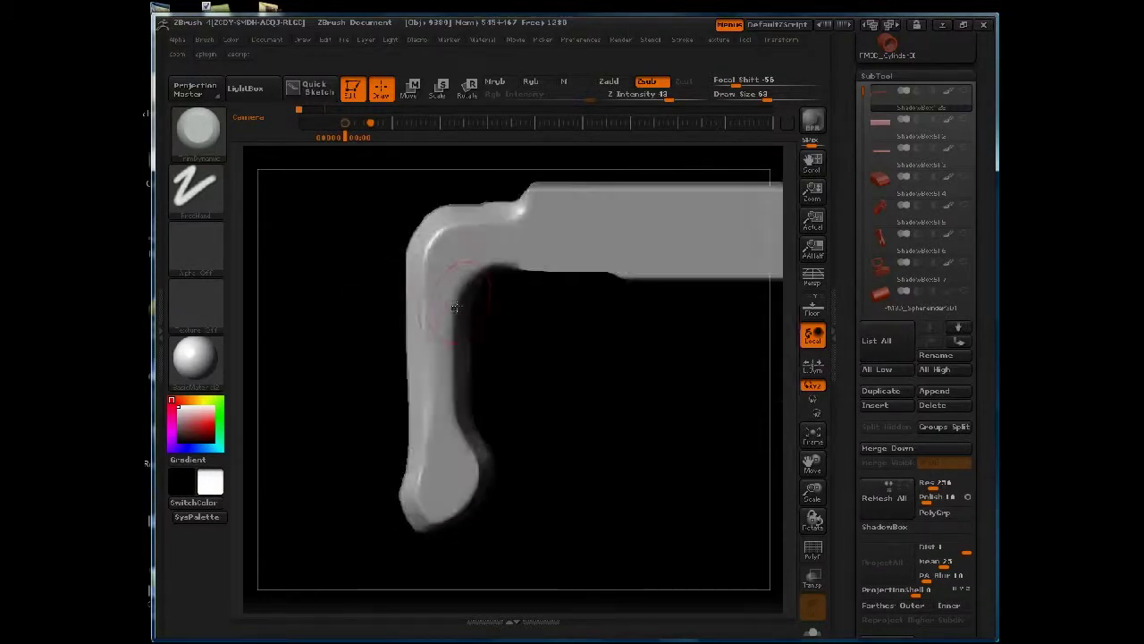
# Trim the side of the stock's upper bend and the outer edge running down the vertical arm
pyautogui.moveTo(480, 320)
pyautogui.mouseDown()
pyautogui.moveTo(507, 307)
pyautogui.moveTo(512, 341)
pyautogui.moveTo(531, 347)
pyautogui.mouseUp()
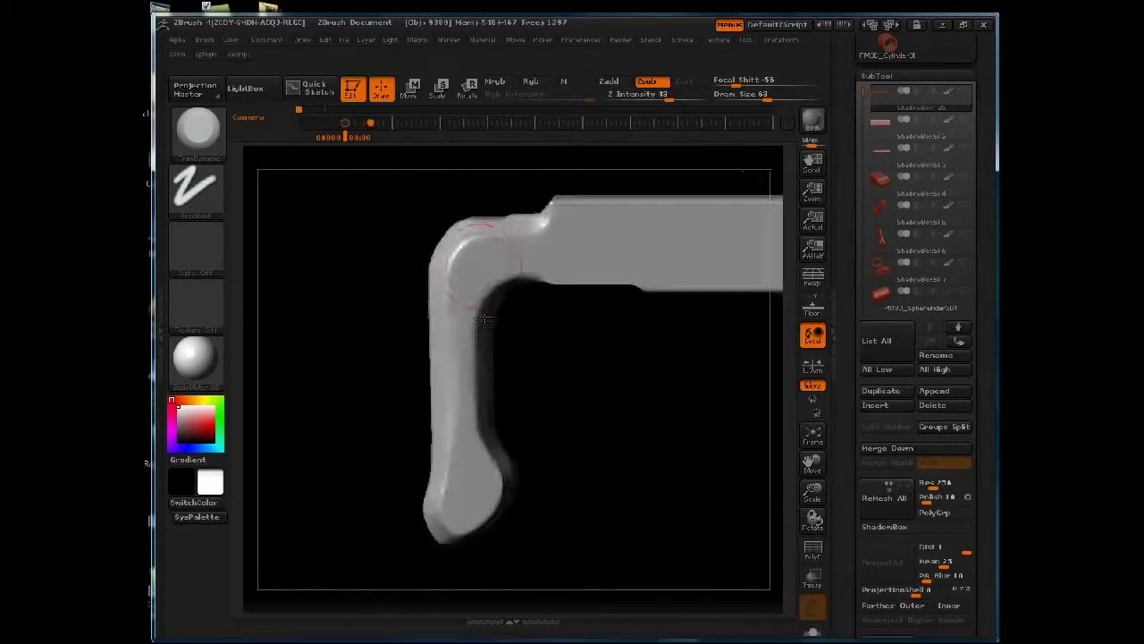
pyautogui.moveTo(426, 223); pyautogui.dragTo(443, 234)
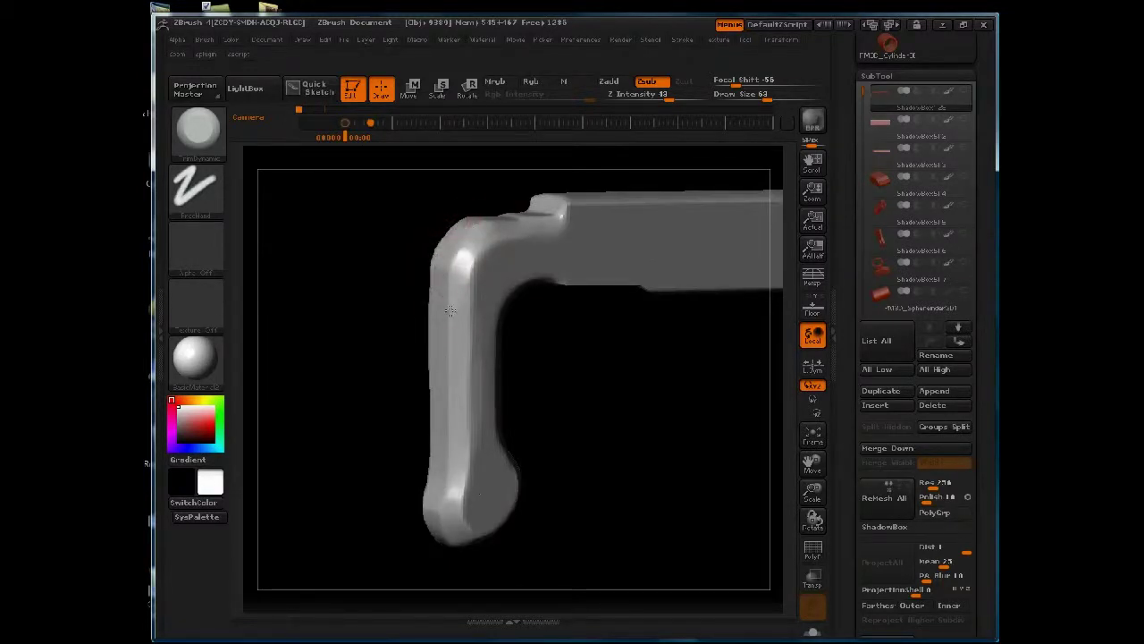
pyautogui.moveTo(464, 258); pyautogui.dragTo(463, 390)
# Recall the front reference view and lower the model opacity so the gun image shows more clearly through the stock
pyautogui.moveTo(583, 368); pyautogui.dragTo(519, 378)
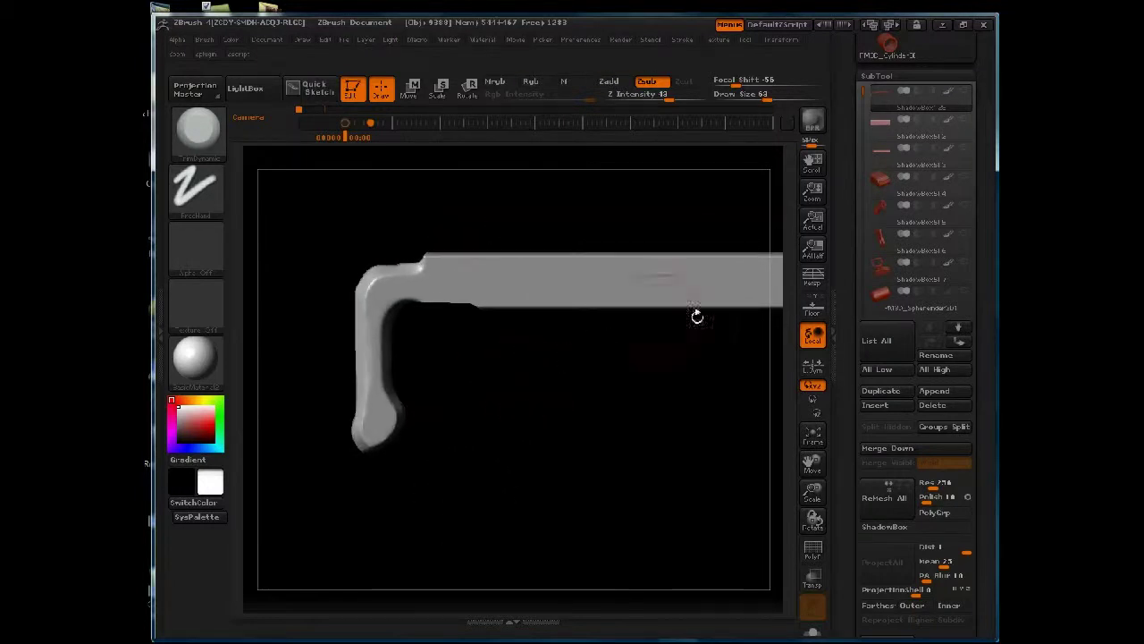
pyautogui.click(722, 40)
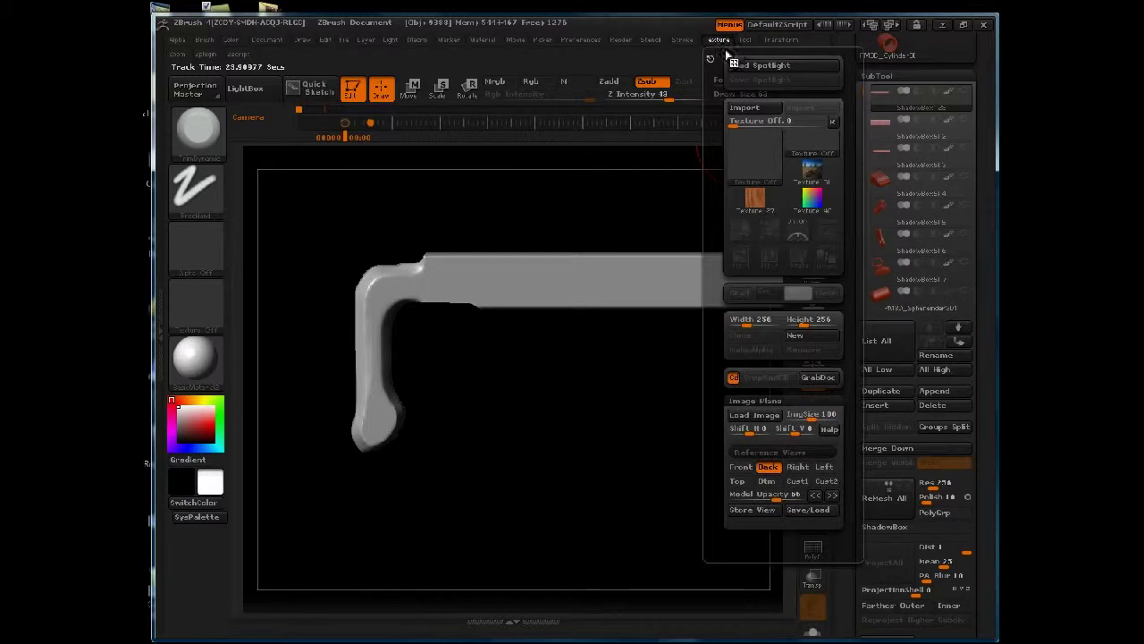
pyautogui.click(743, 470)
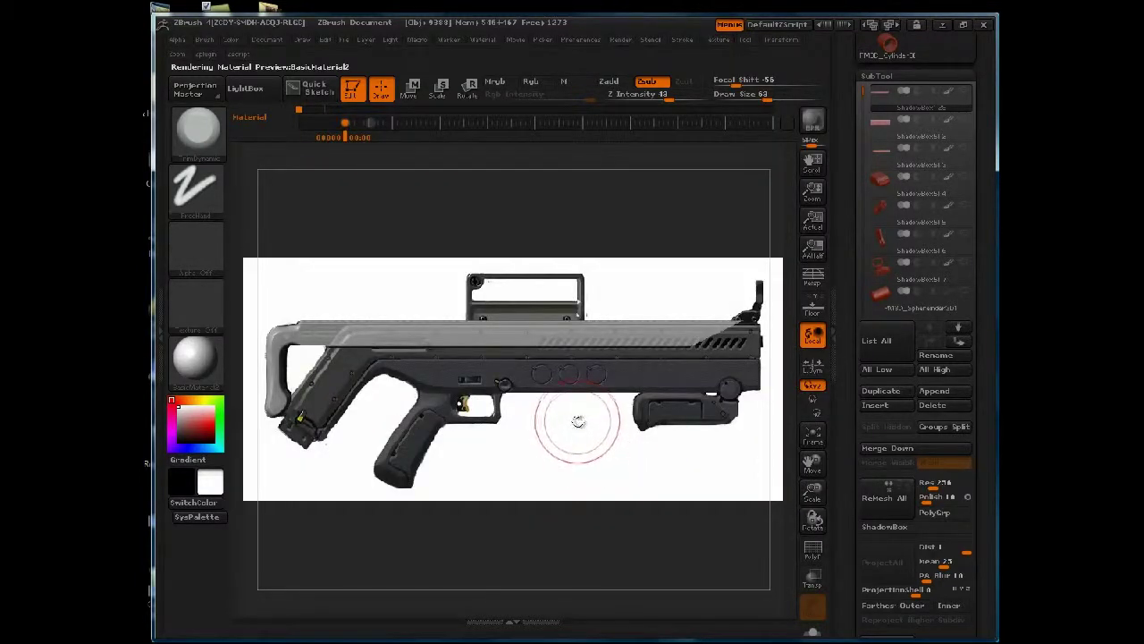
pyautogui.moveTo(813, 195); pyautogui.dragTo(808, 320)
pyautogui.moveTo(820, 164); pyautogui.dragTo(842, 159)
pyautogui.moveTo(811, 159); pyautogui.dragTo(694, 166)
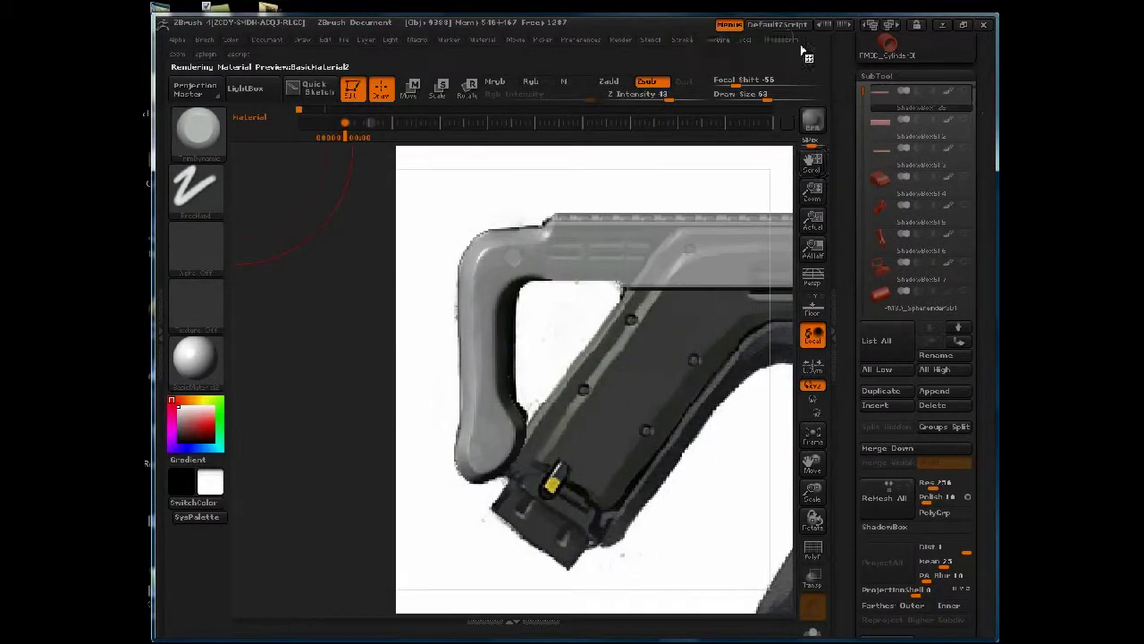
pyautogui.click(718, 39)
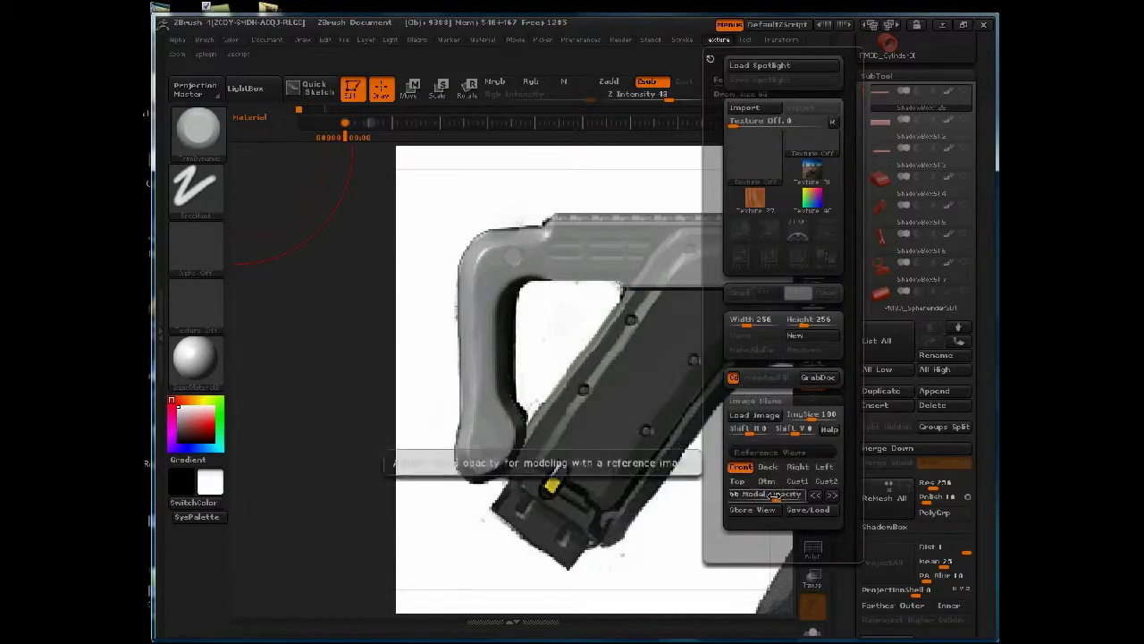
pyautogui.click(770, 497)
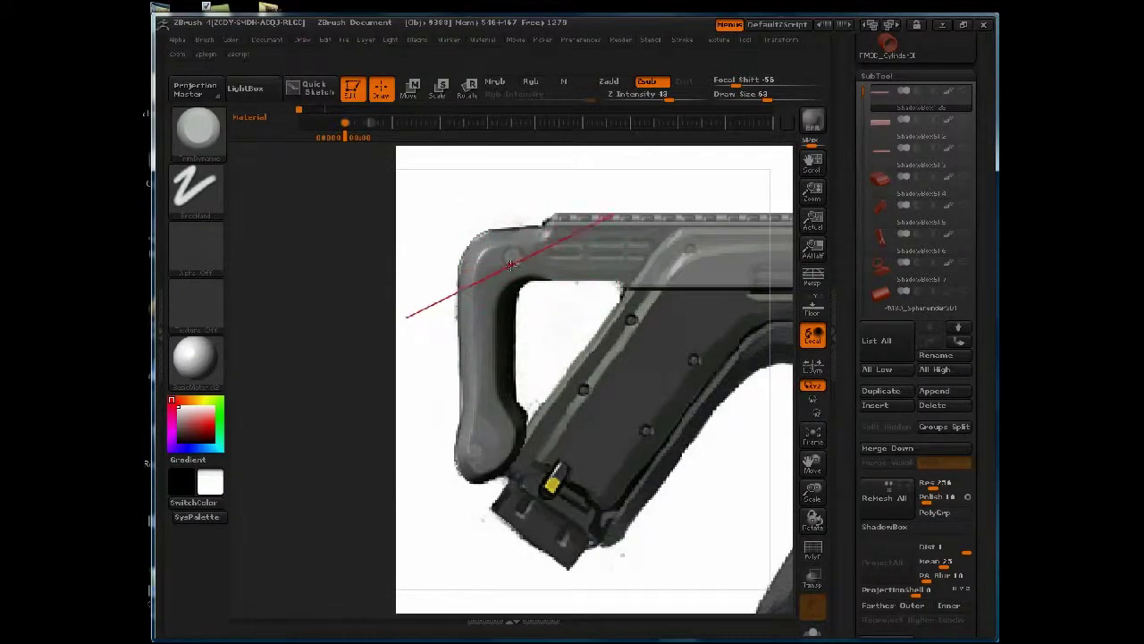
# Switch to the PlanarCut brush and give it a DragRect stroke with the ring-shaped Alpha 09
pyautogui.press('b')
pyautogui.press('p')
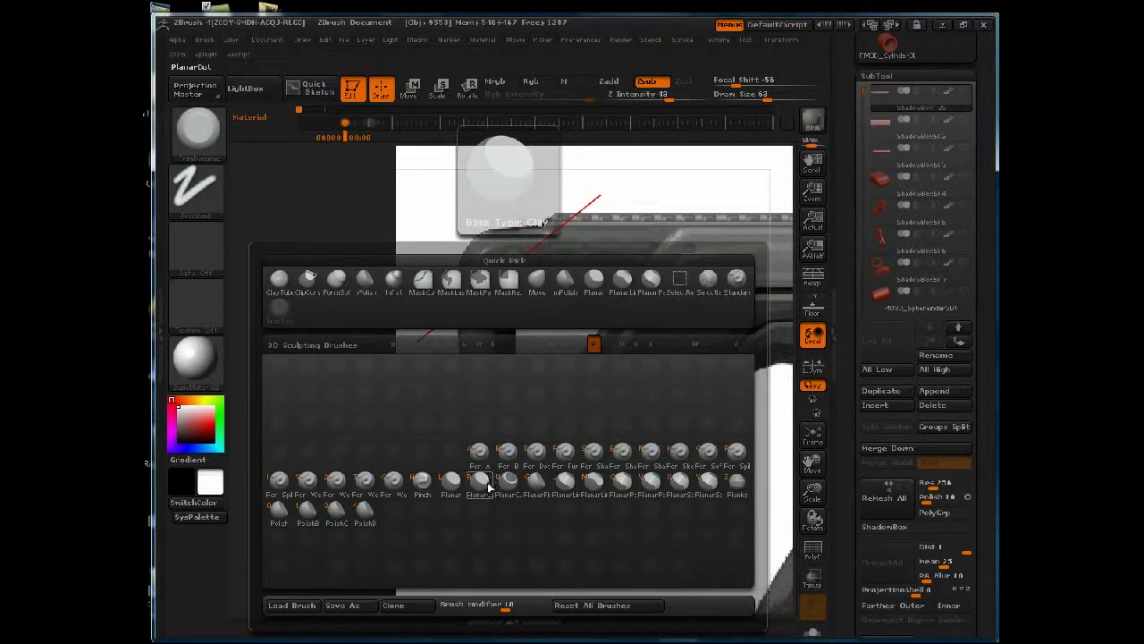
pyautogui.moveTo(811, 159)
pyautogui.mouseDown()
pyautogui.moveTo(826, 285)
pyautogui.moveTo(815, 358)
pyautogui.mouseUp()
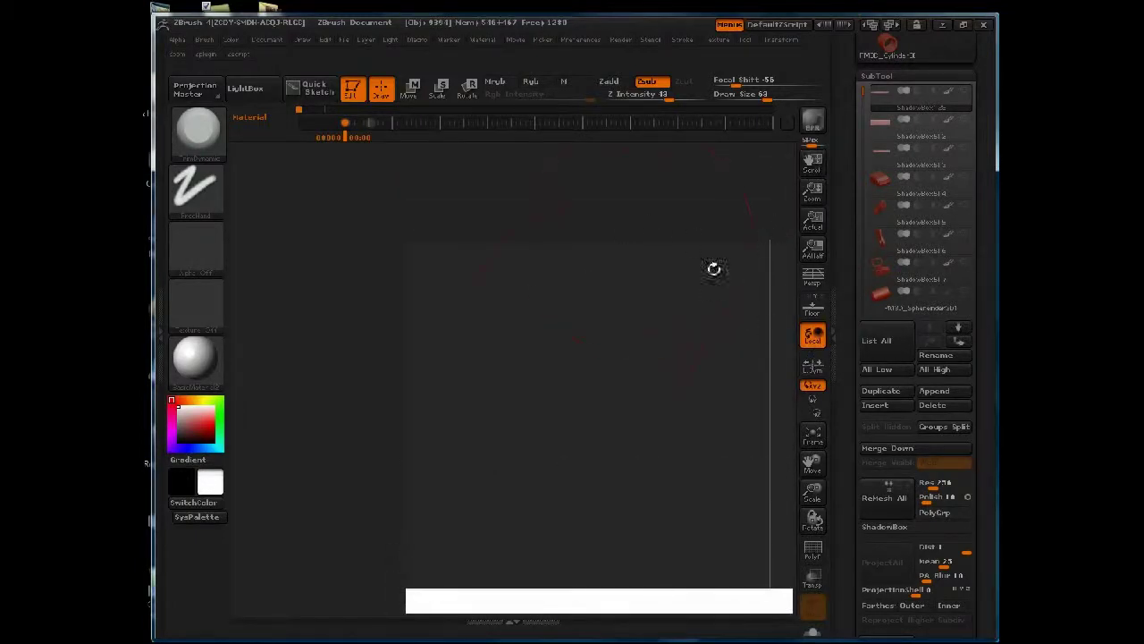
pyautogui.press('b')
pyautogui.press('p')
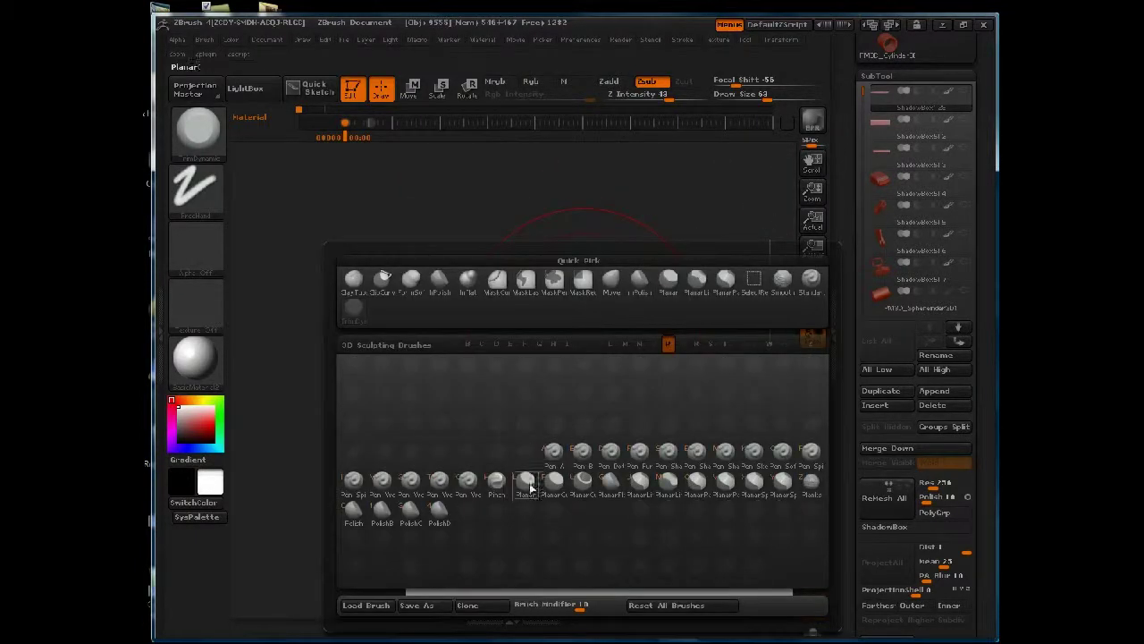
pyautogui.click(556, 483)
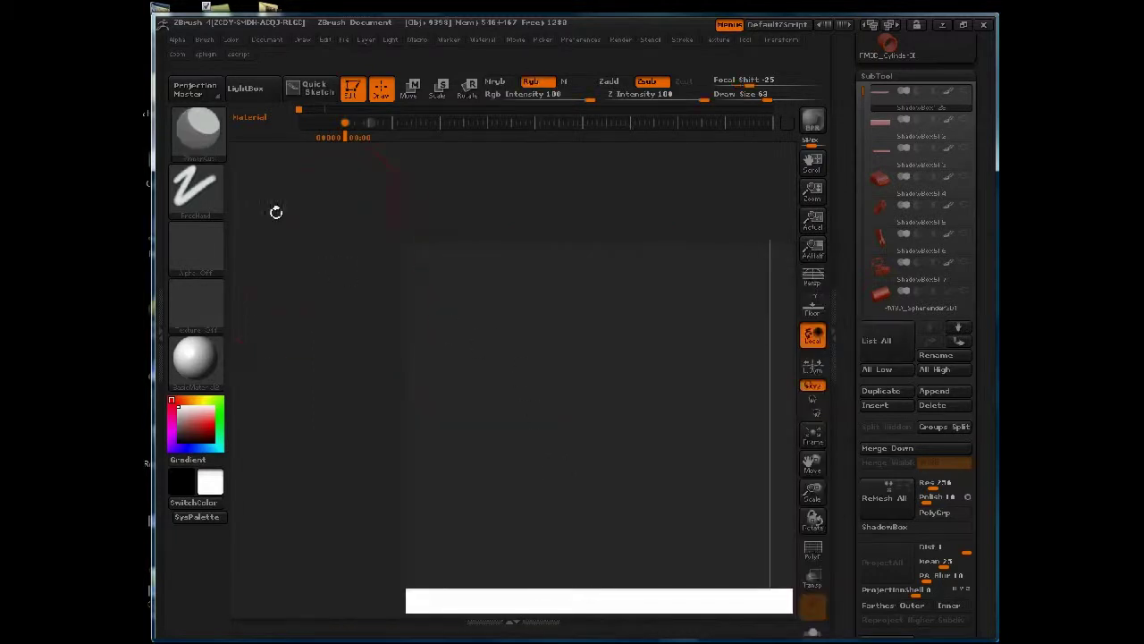
pyautogui.click(197, 188)
pyautogui.click(320, 202)
pyautogui.click(213, 257)
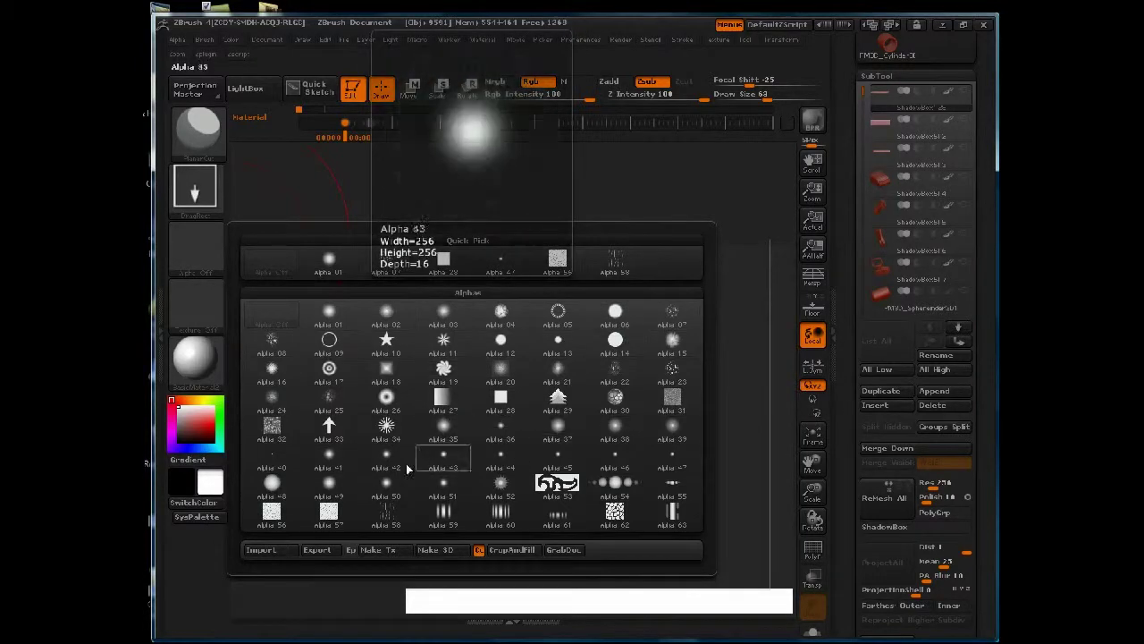
pyautogui.click(327, 339)
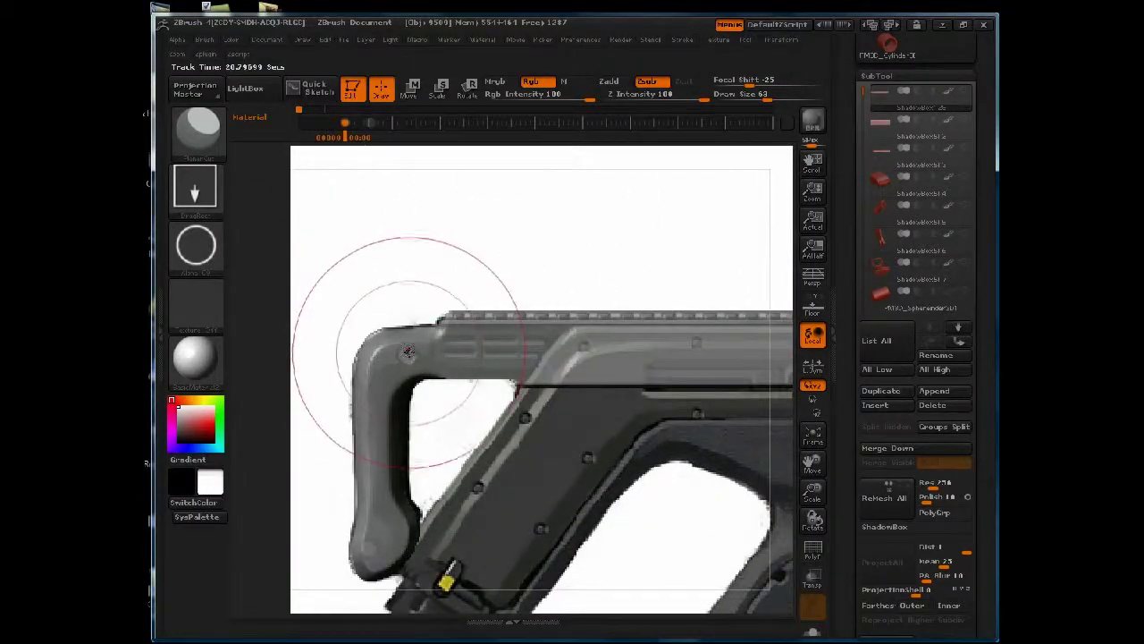
# Reduce the PlanarCut draw size to fit the reference's small screw hole and increase the brush's Imbed depth
pyautogui.press('space')
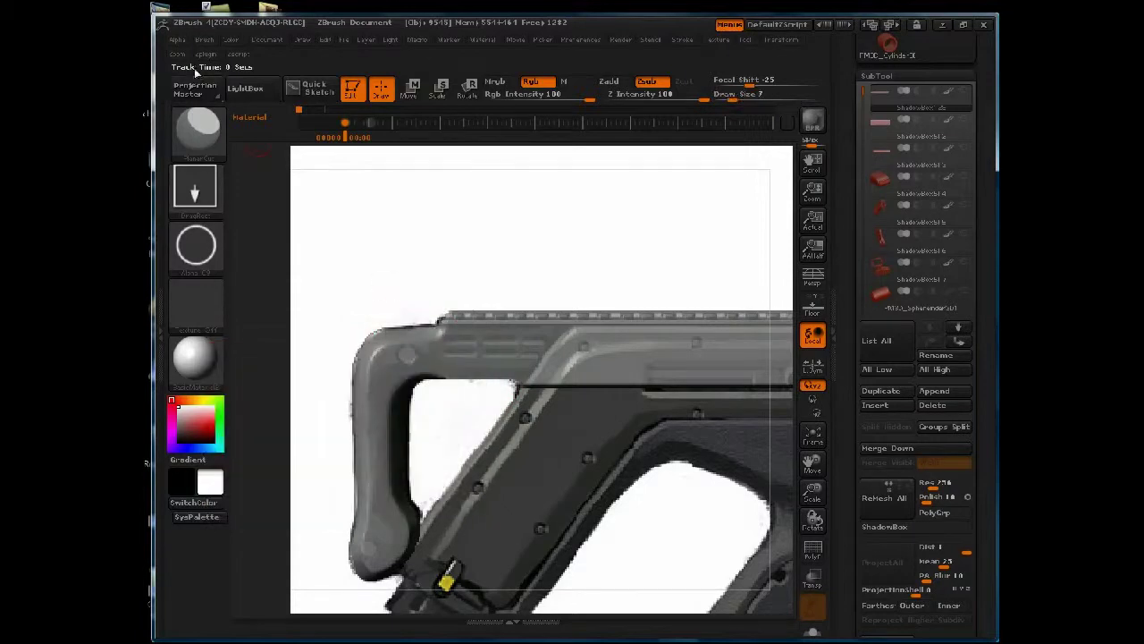
pyautogui.click(202, 41)
pyautogui.click(220, 111)
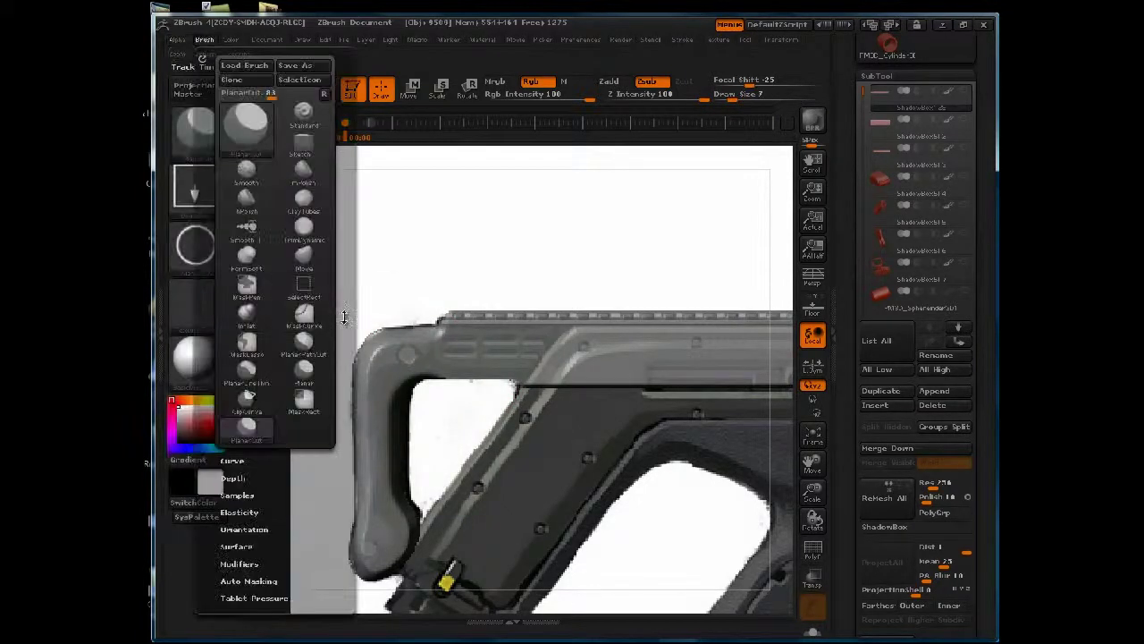
pyautogui.moveTo(346, 317); pyautogui.dragTo(329, 246)
pyautogui.click(244, 307)
pyautogui.moveTo(288, 324); pyautogui.dragTo(320, 324)
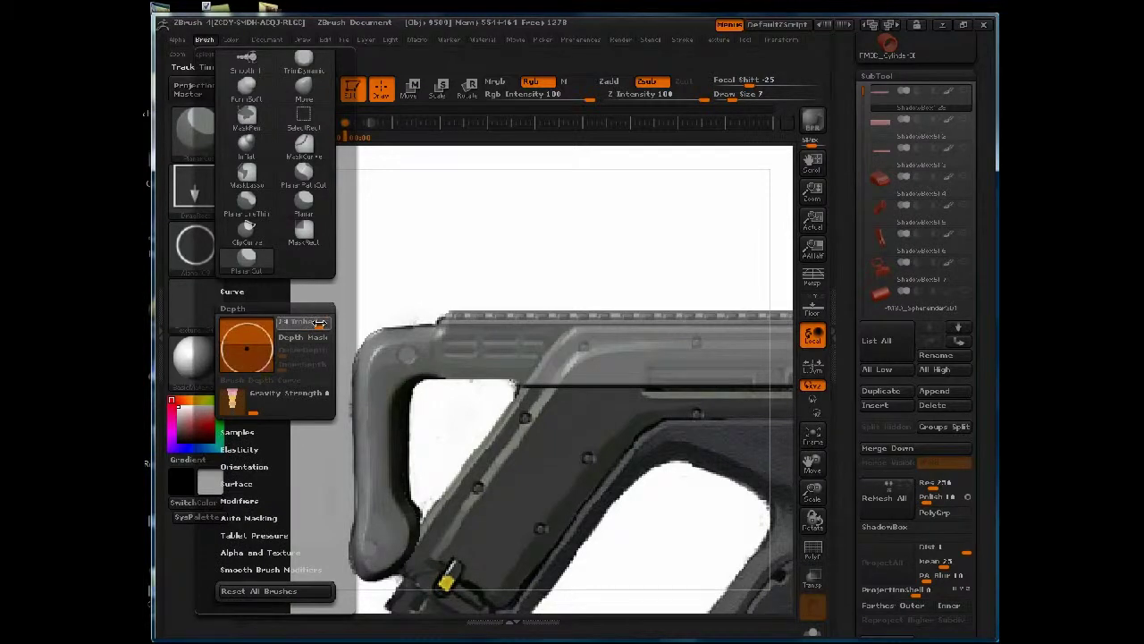
pyautogui.press('space')
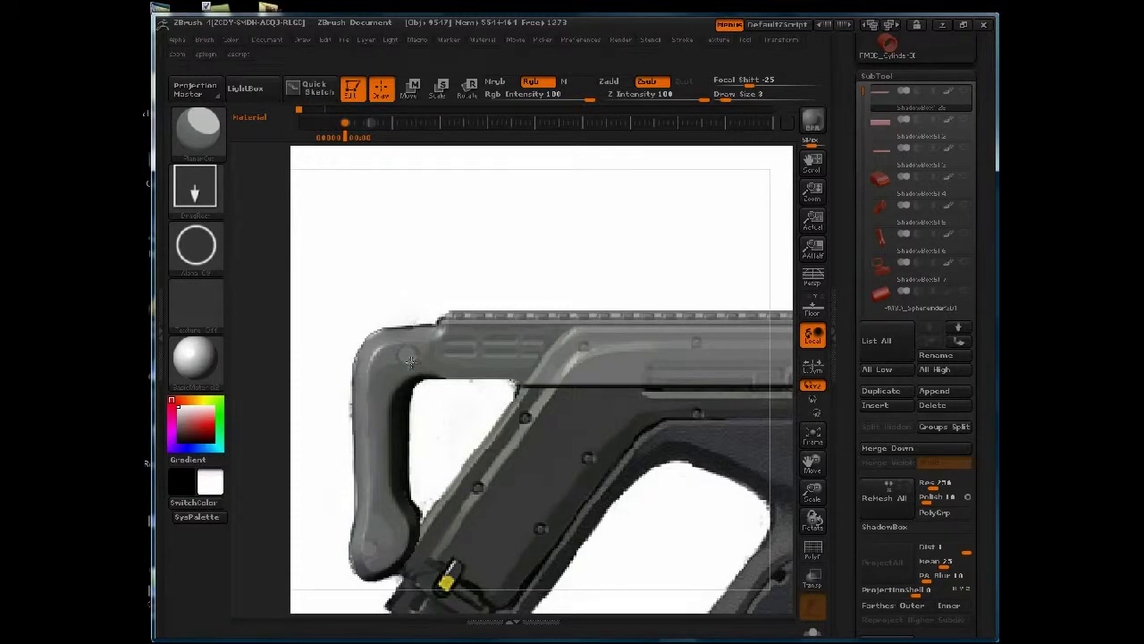
# Subdivide the stock at a higher model opacity and stamp ring outlines over the two screw holes at its upper bend and lower end
pyautogui.click(744, 40)
pyautogui.click(719, 40)
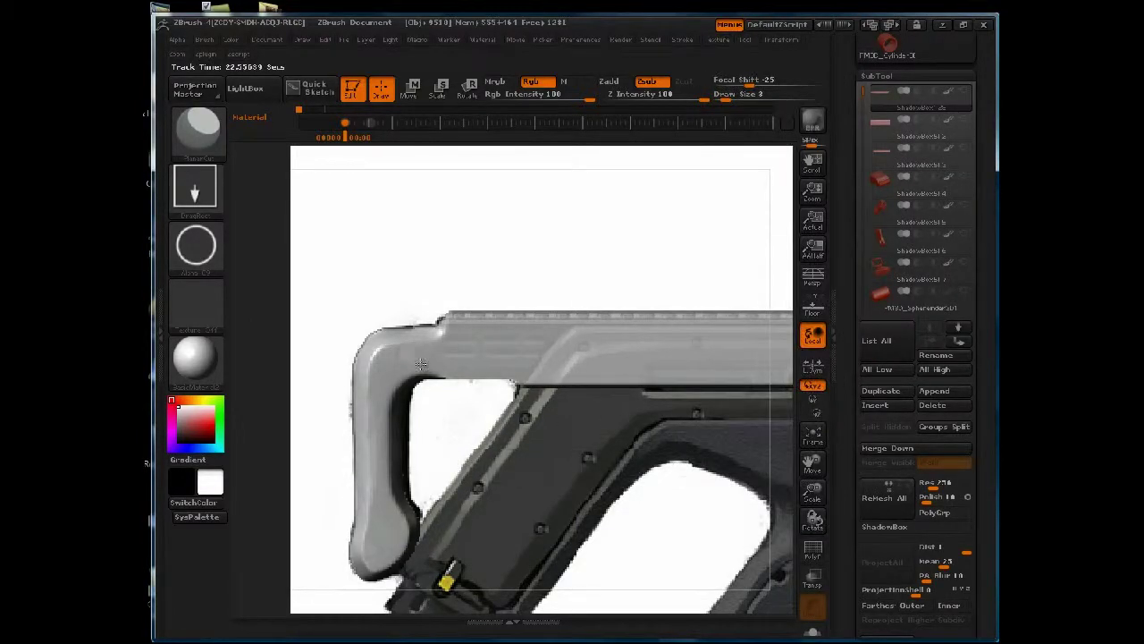
pyautogui.hotkey('ctrl', 'd')
pyautogui.press('space')
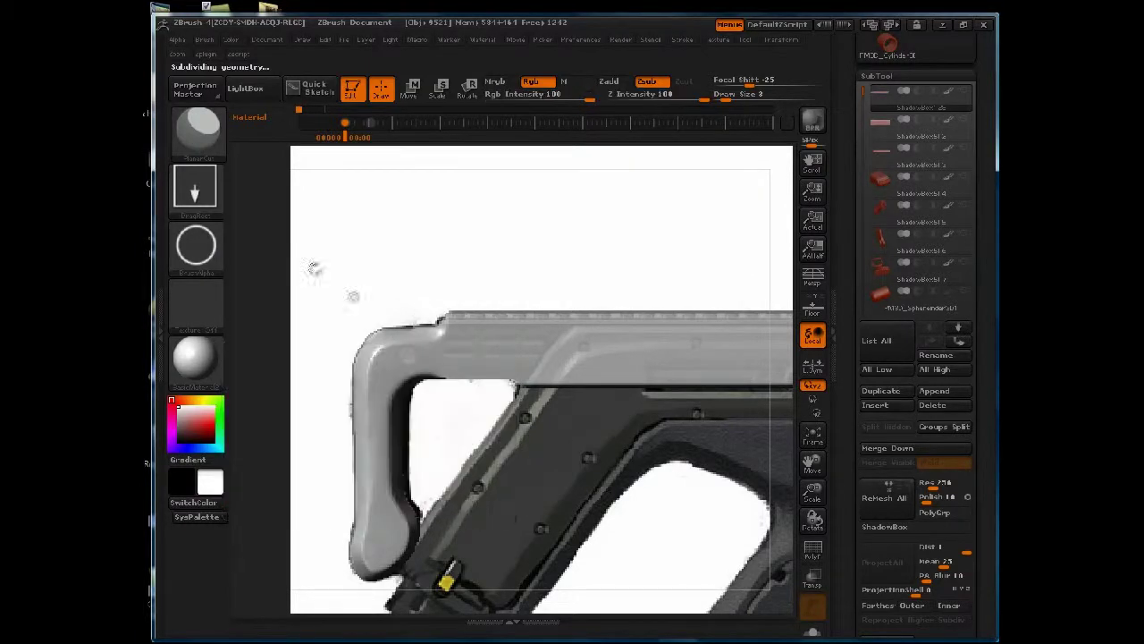
pyautogui.click(203, 40)
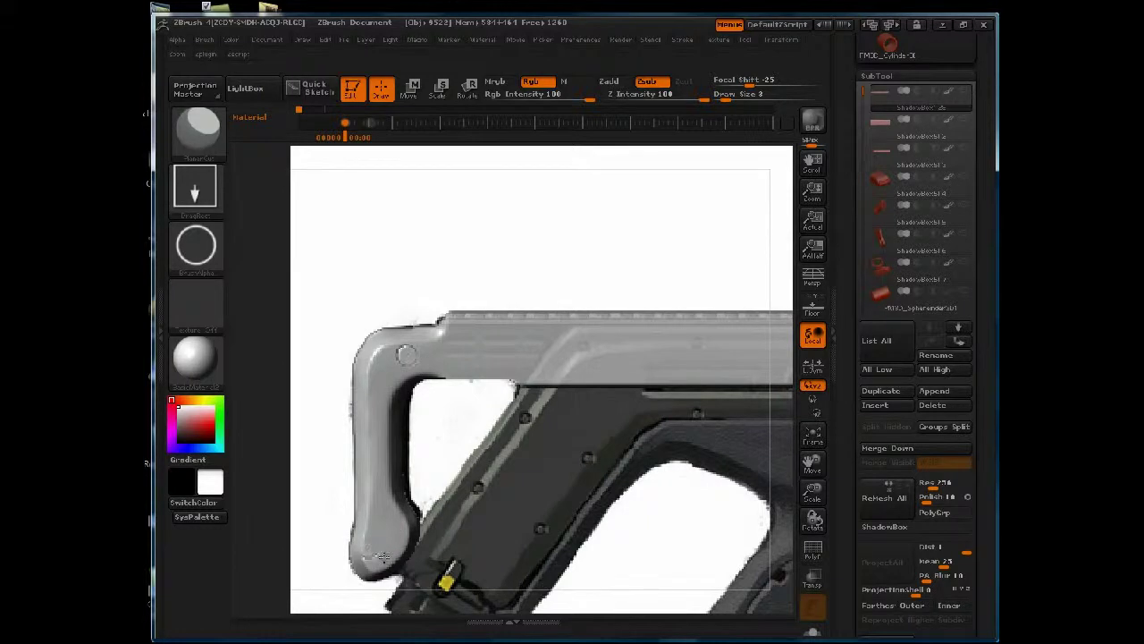
# Stamp the solid disc Alpha 14 inside both rings to recess the screw holes at the stock's upper bend and lower end
pyautogui.click(196, 245)
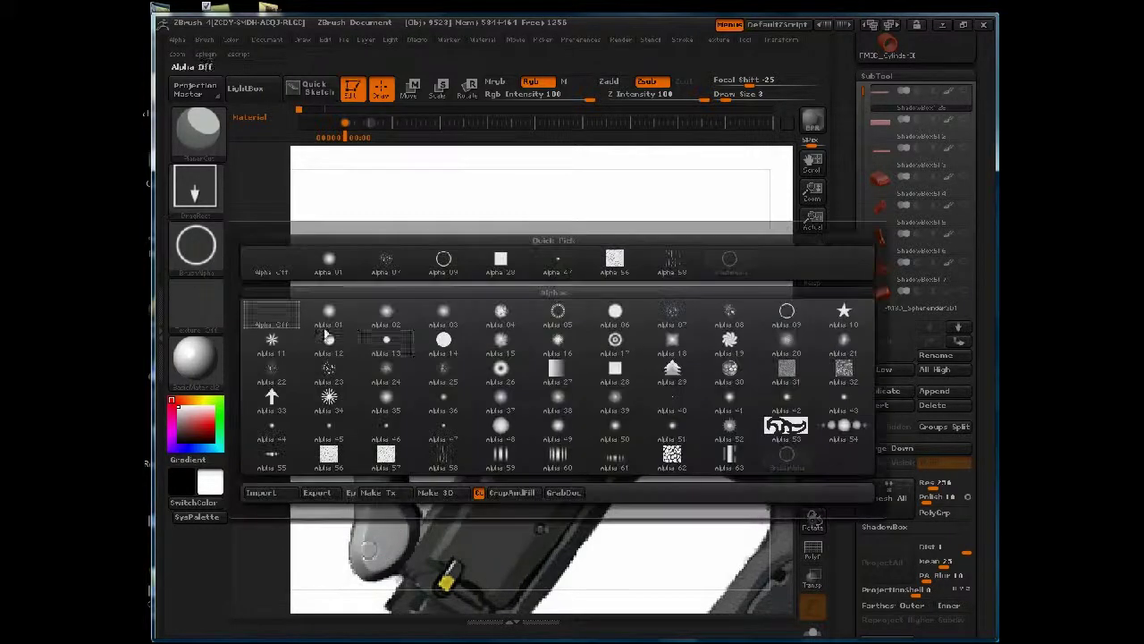
pyautogui.click(500, 425)
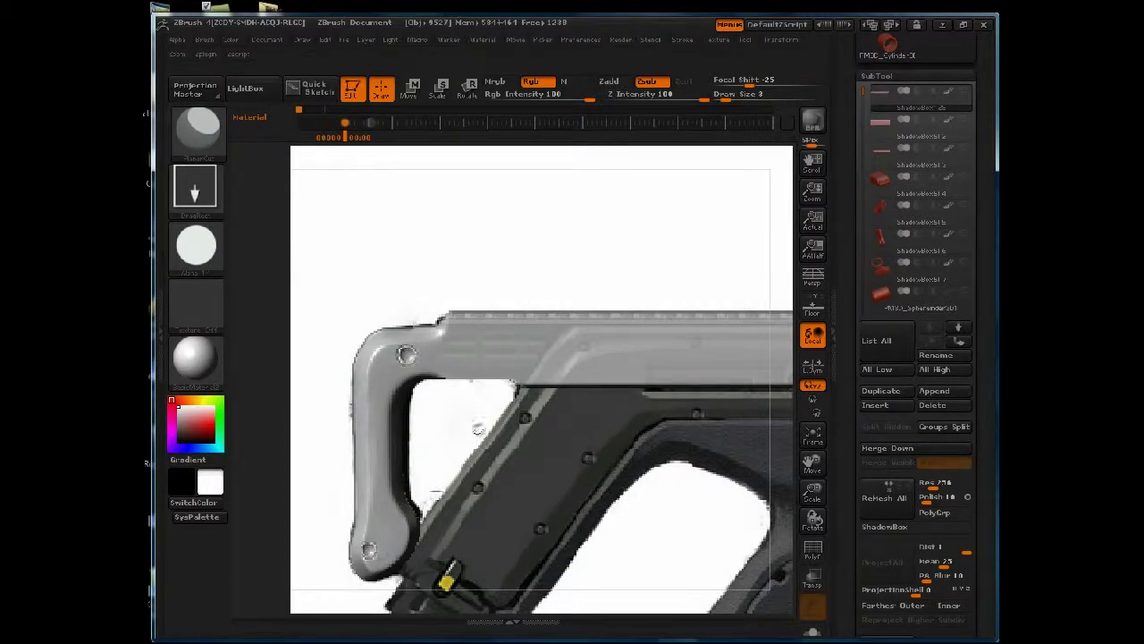
pyautogui.click(809, 230)
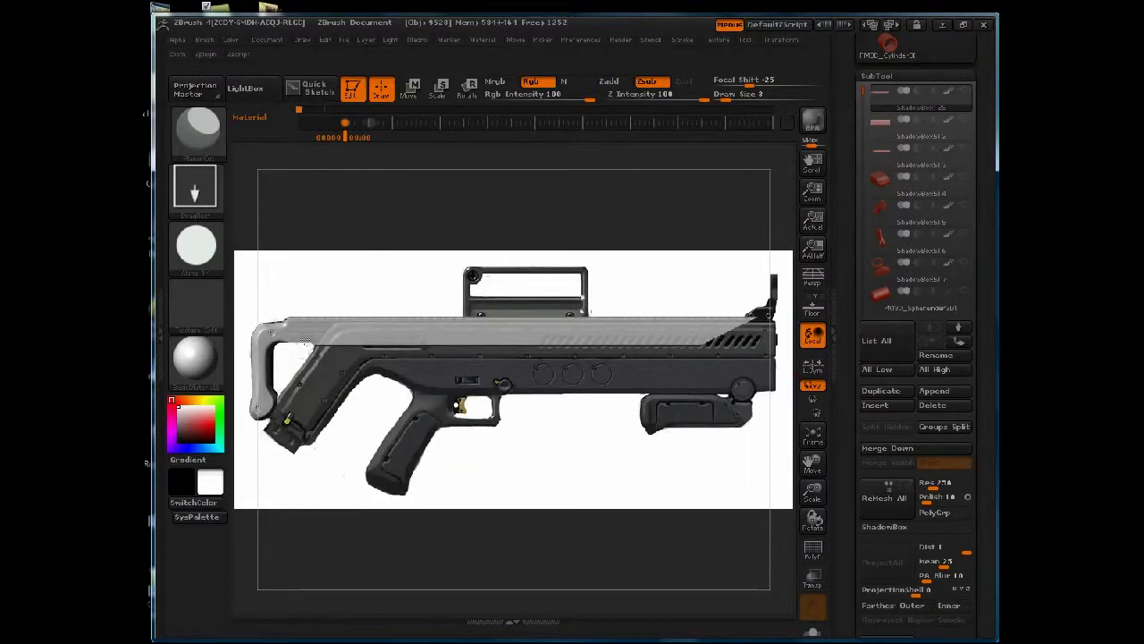
pyautogui.keyDown('alt'); pyautogui.moveTo(336, 271); pyautogui.dragTo(311, 323); pyautogui.keyUp('alt')
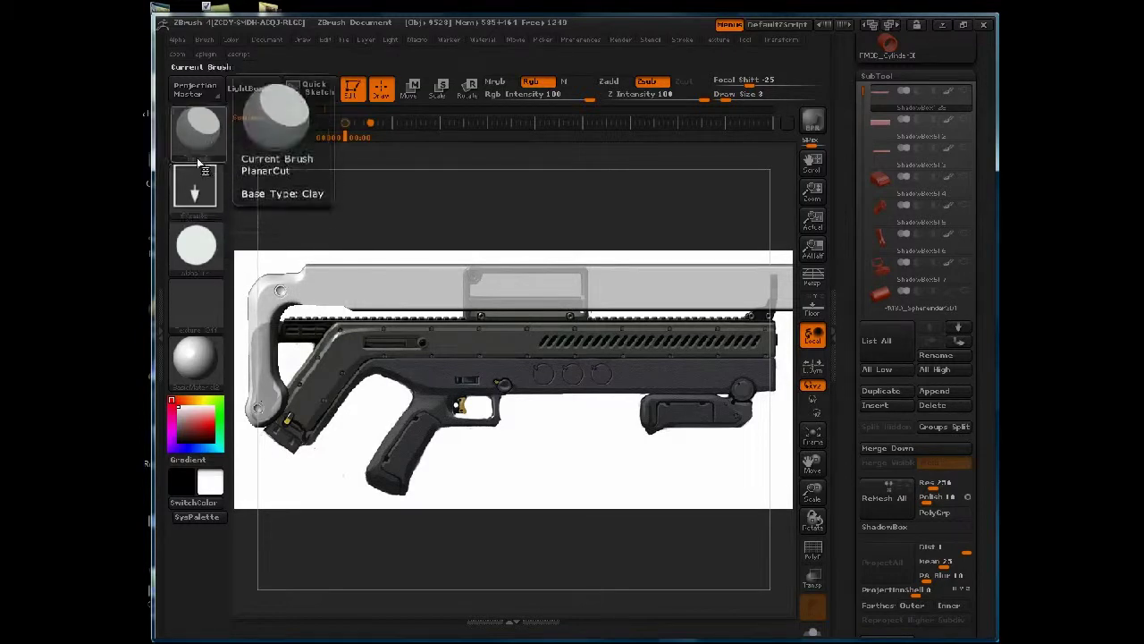
pyautogui.click(197, 125)
pyautogui.click(179, 41)
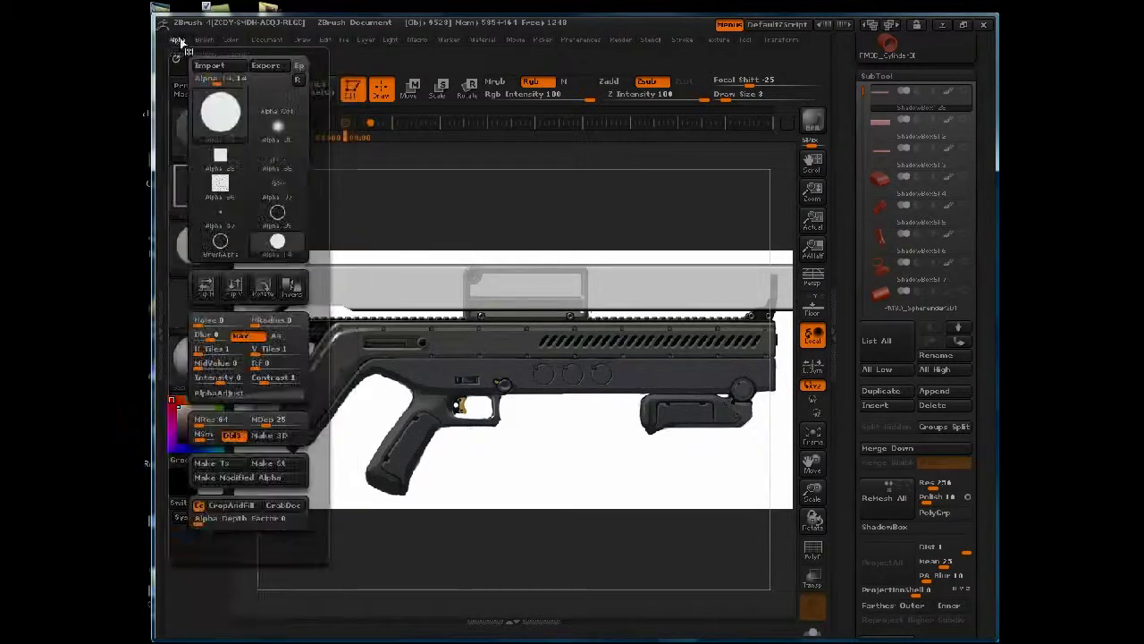
pyautogui.click(220, 112)
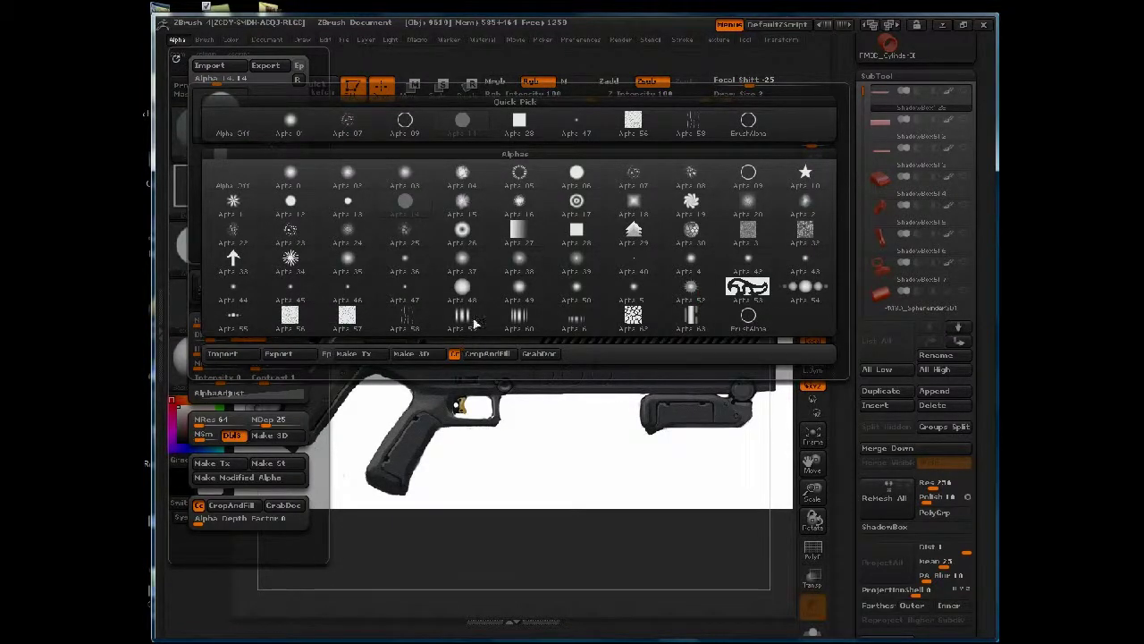
pyautogui.click(290, 204)
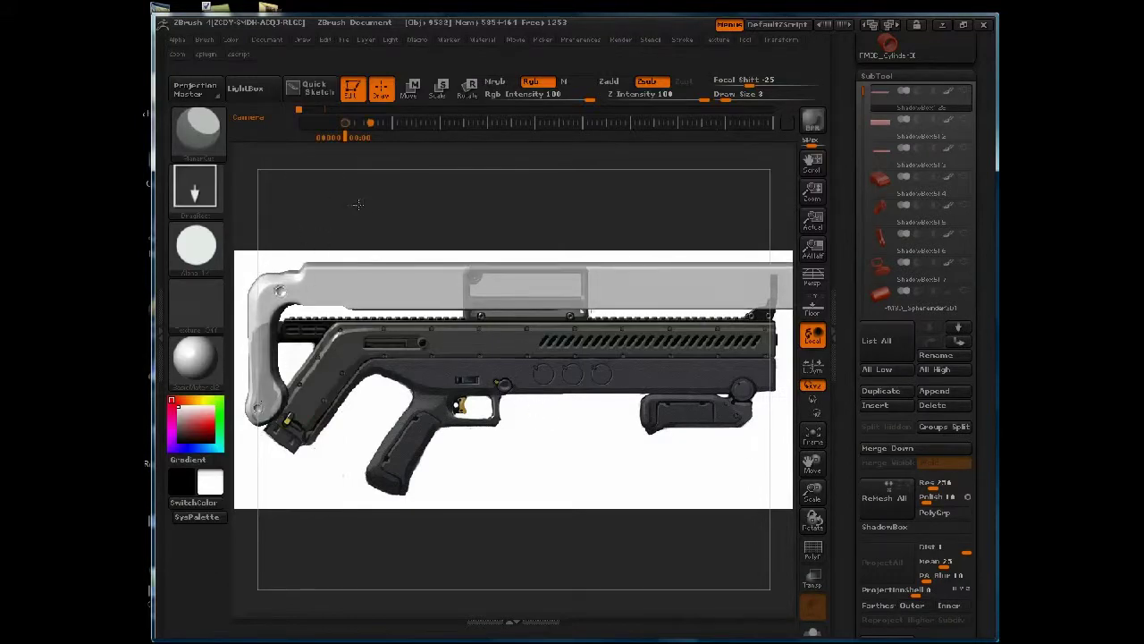
pyautogui.moveTo(370, 187); pyautogui.dragTo(347, 313)
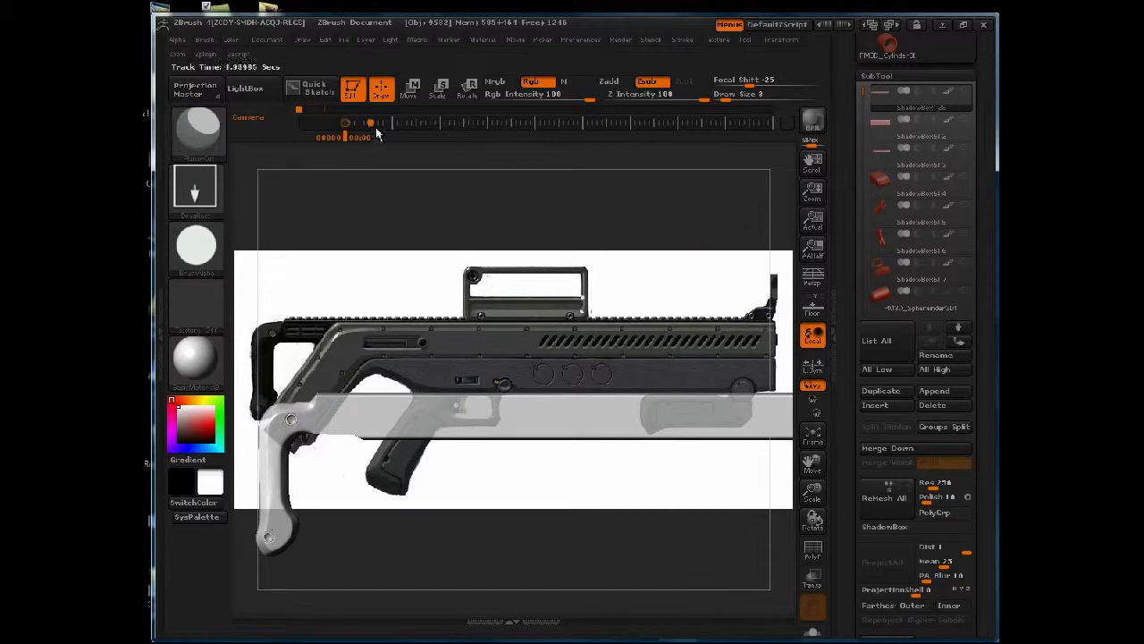
pyautogui.click(344, 134)
# Lower the model opacity to reveal the reference's slots on the upper stock and set the draw size to 10
pyautogui.moveTo(812, 191); pyautogui.dragTo(799, 385)
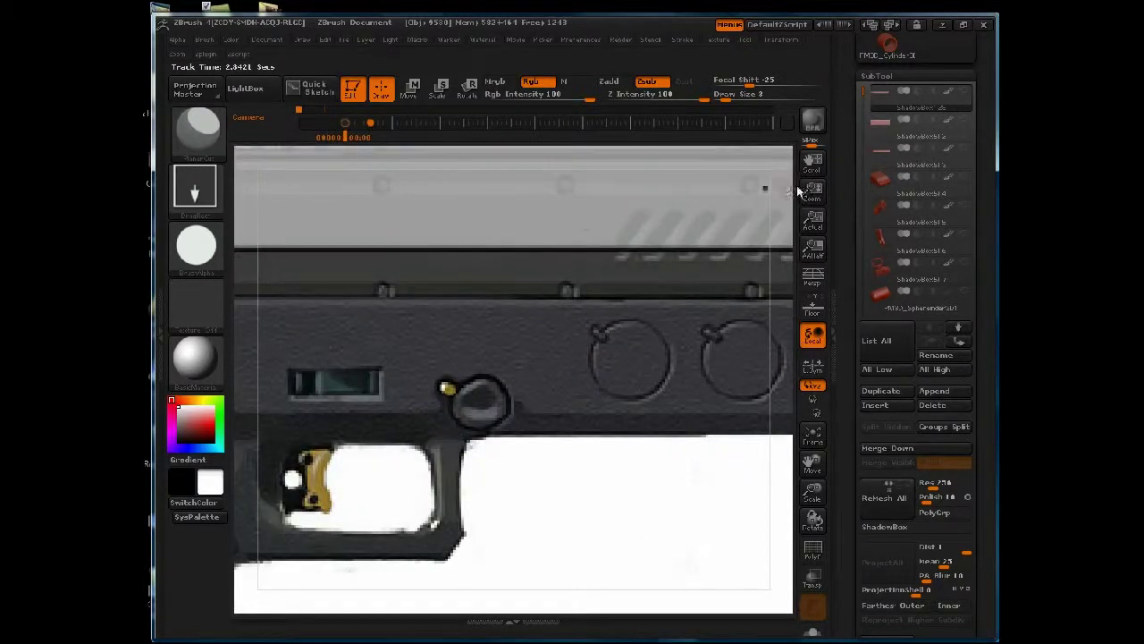
pyautogui.moveTo(810, 162); pyautogui.dragTo(997, 253)
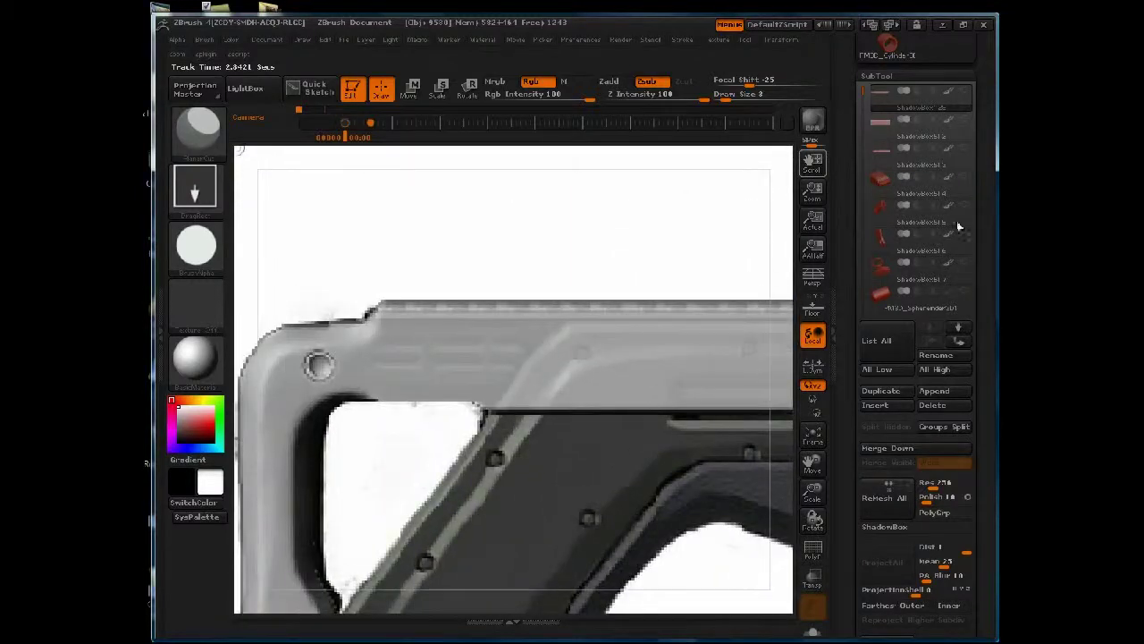
pyautogui.click(720, 40)
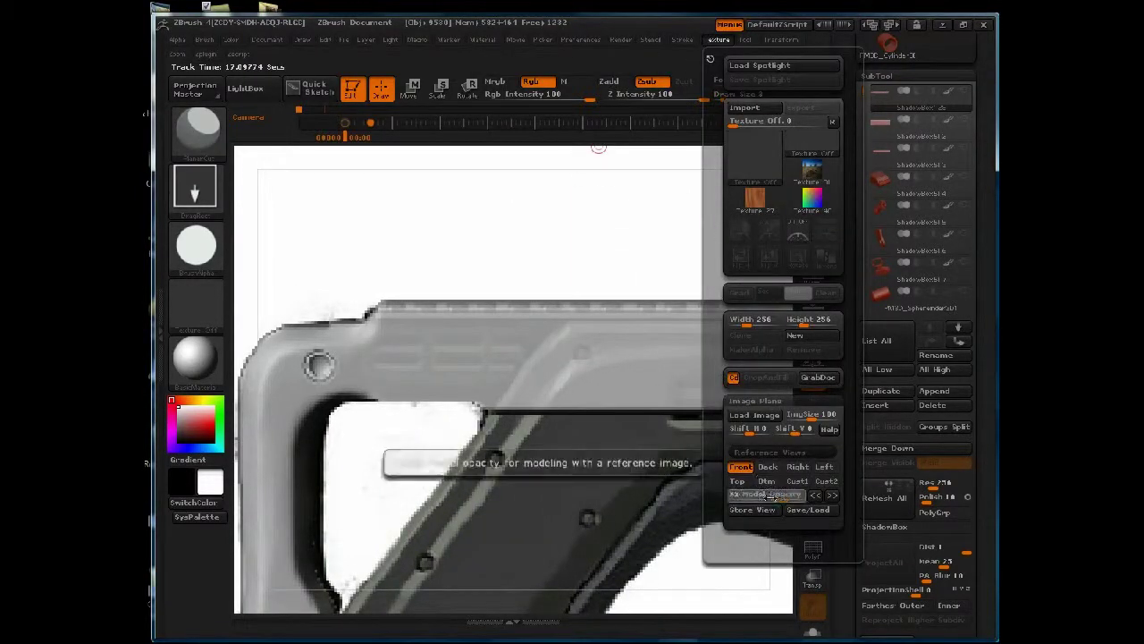
pyautogui.press('space')
pyautogui.moveTo(395, 342); pyautogui.dragTo(405, 343)
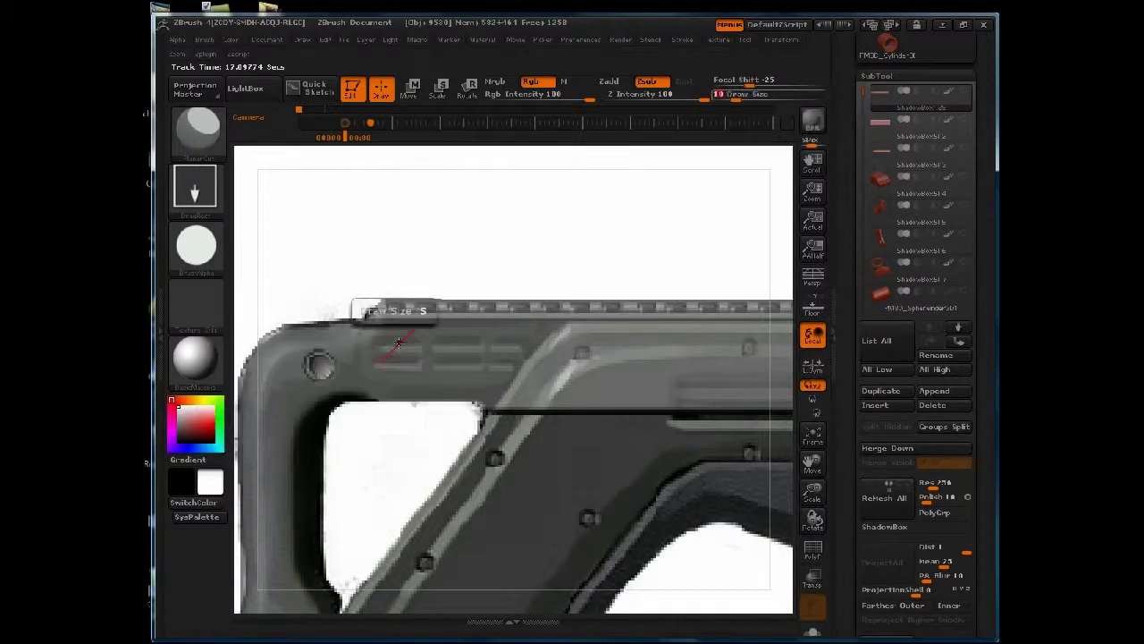
# Mask the two rows of three short slots on the upper stock using the MaskPen brush at draw size 2
pyautogui.click(198, 130)
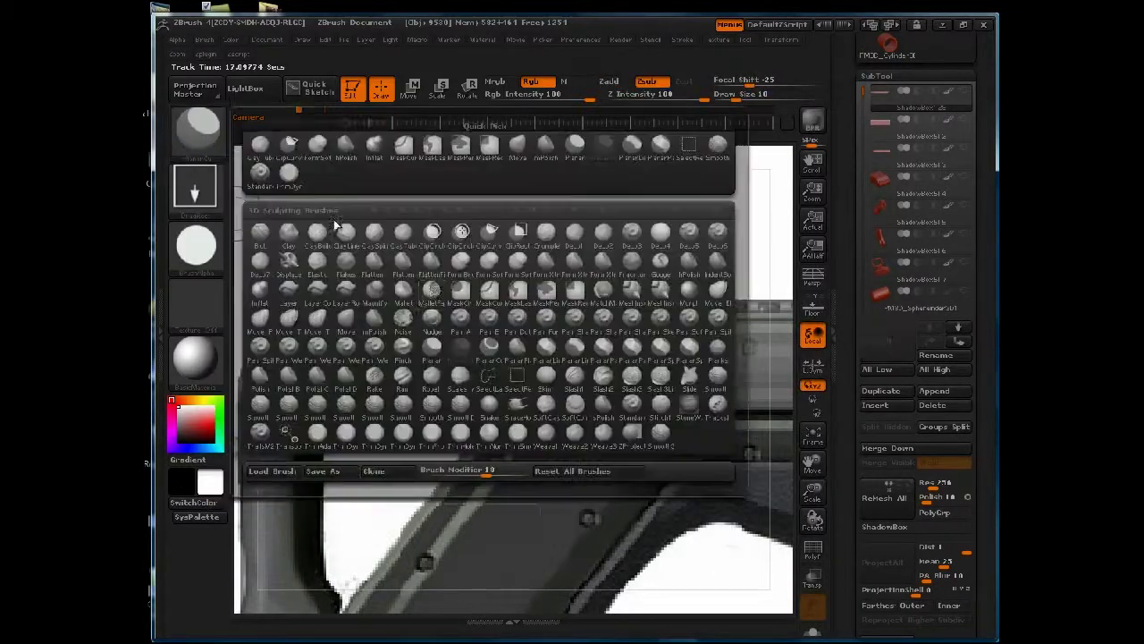
pyautogui.click(546, 289)
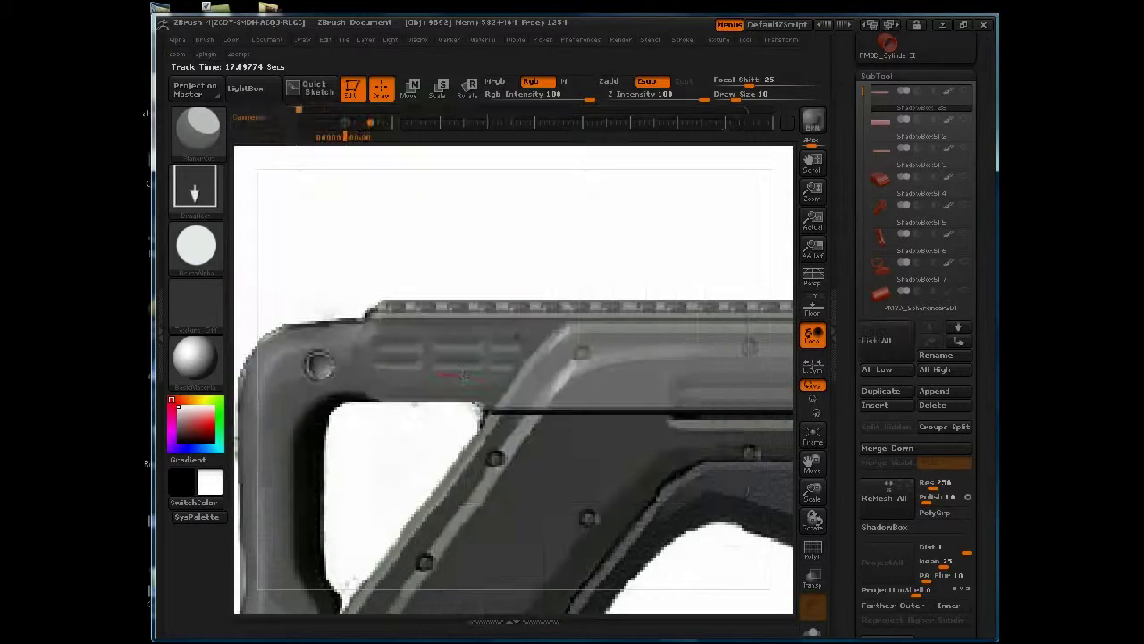
pyautogui.press('space')
pyautogui.moveTo(458, 364); pyautogui.dragTo(452, 364)
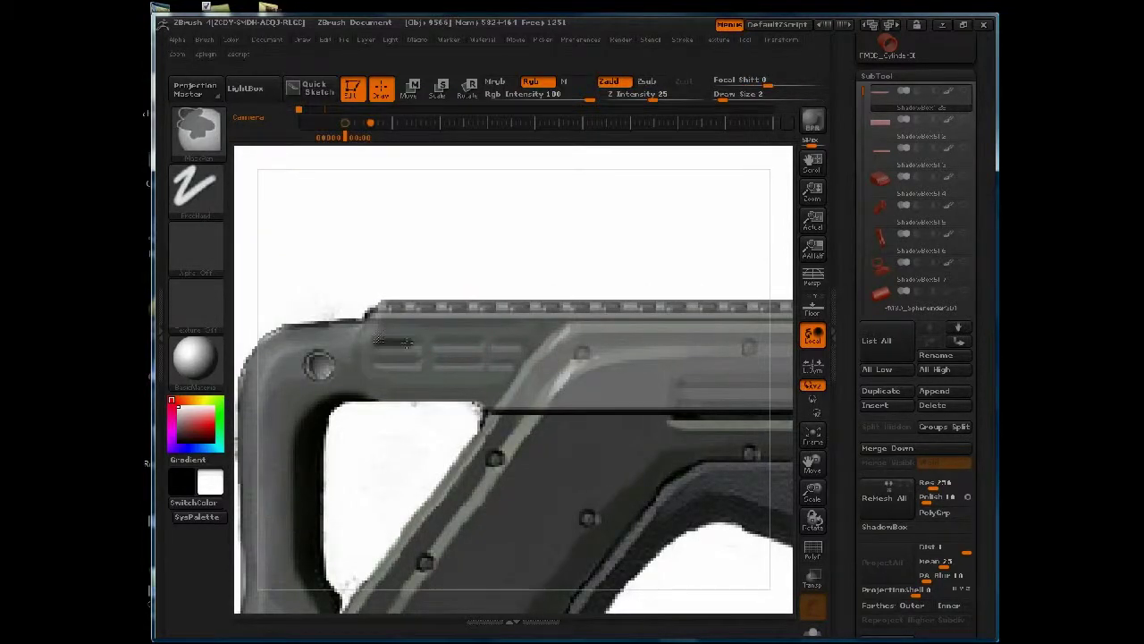
pyautogui.keyDown('ctrl'); pyautogui.moveTo(379, 342); pyautogui.dragTo(484, 341); pyautogui.keyUp('ctrl')
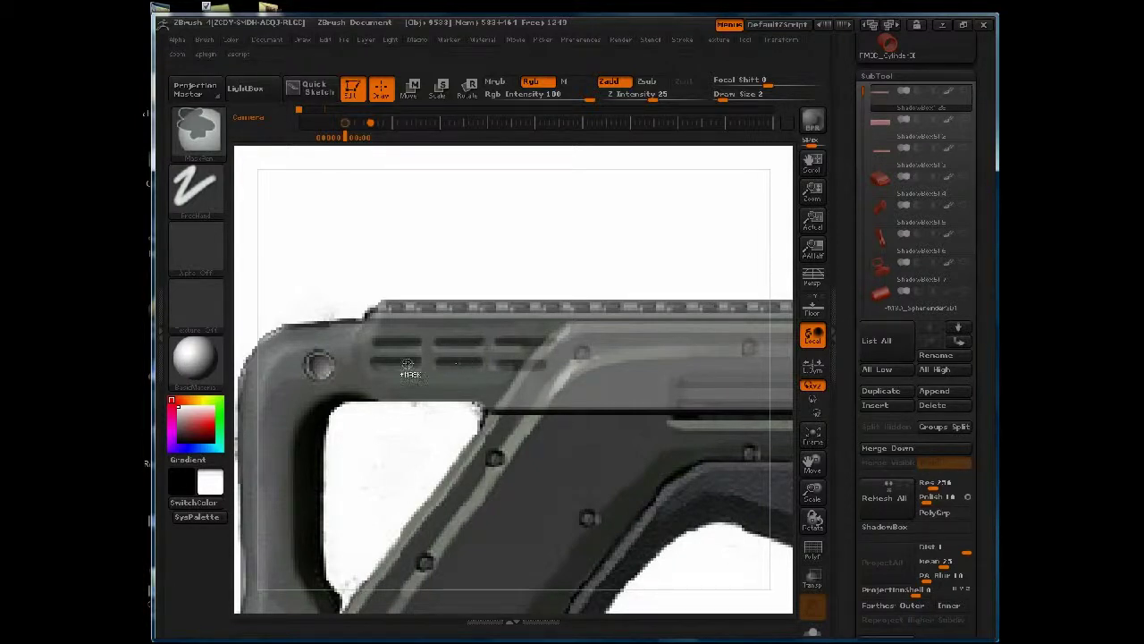
# Invert the mask so only the upper stock's six slots stay unmasked, and square off the slot ends with added mask areas
pyautogui.keyDown('ctrl'); pyautogui.click(405, 440); pyautogui.keyUp('ctrl')
pyautogui.press('ctrl')
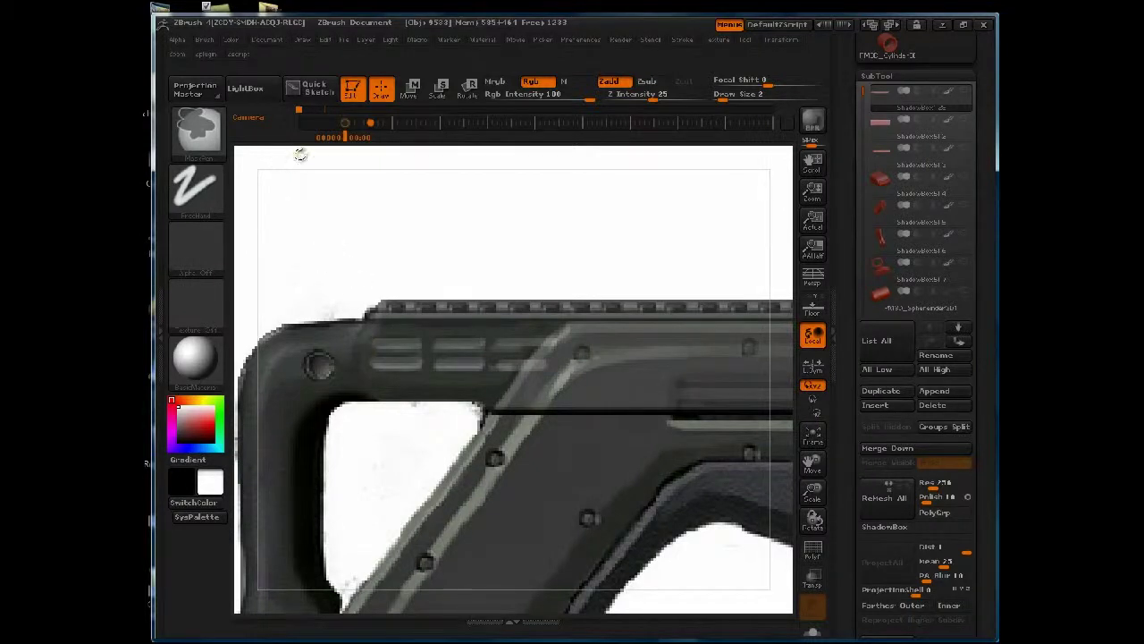
pyautogui.keyDown('ctrl'); pyautogui.moveTo(307, 160); pyautogui.dragTo(373, 472); pyautogui.keyUp('ctrl')
pyautogui.keyDown('ctrl'); pyautogui.moveTo(426, 155); pyautogui.dragTo(435, 424); pyautogui.keyUp('ctrl')
pyautogui.keyDown('ctrl'); pyautogui.moveTo(504, 152); pyautogui.dragTo(488, 447); pyautogui.keyUp('ctrl')
pyautogui.press('ctrl')
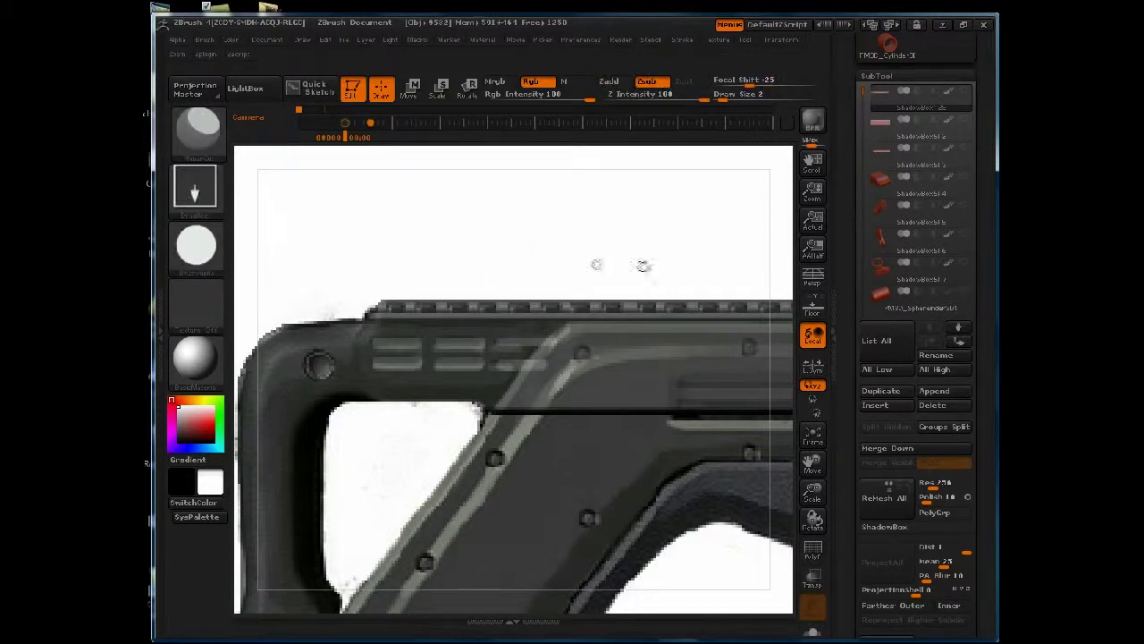
# Try to recess the six unmasked slots on the upper stock with a negative Inflat deformation
pyautogui.moveTo(813, 219); pyautogui.dragTo(623, 274)
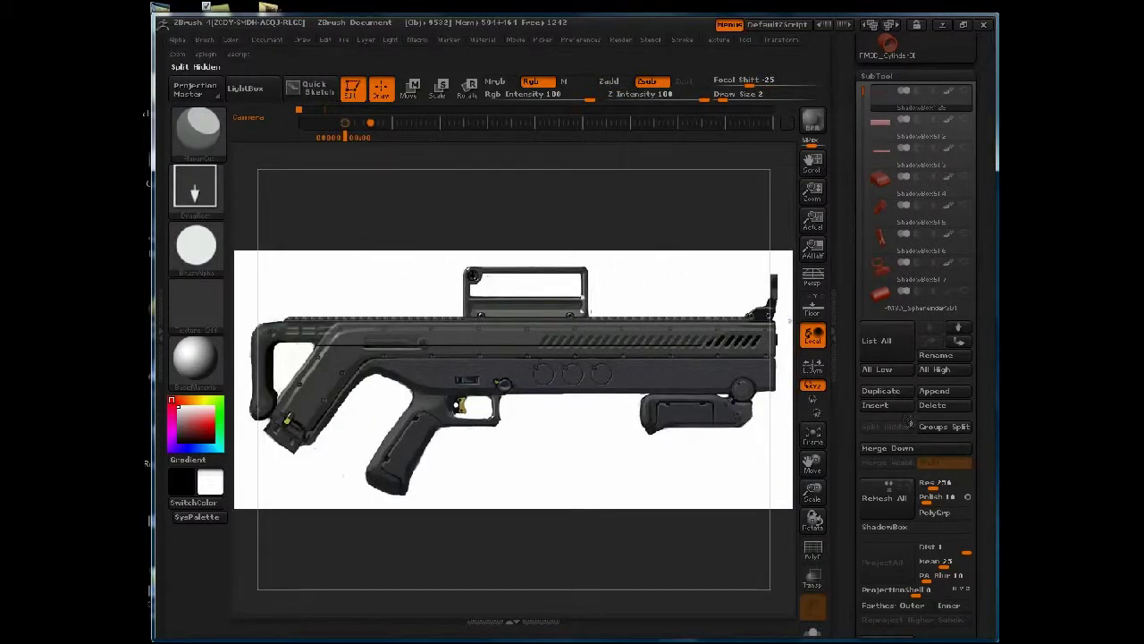
pyautogui.scroll(-15, 886, 187)
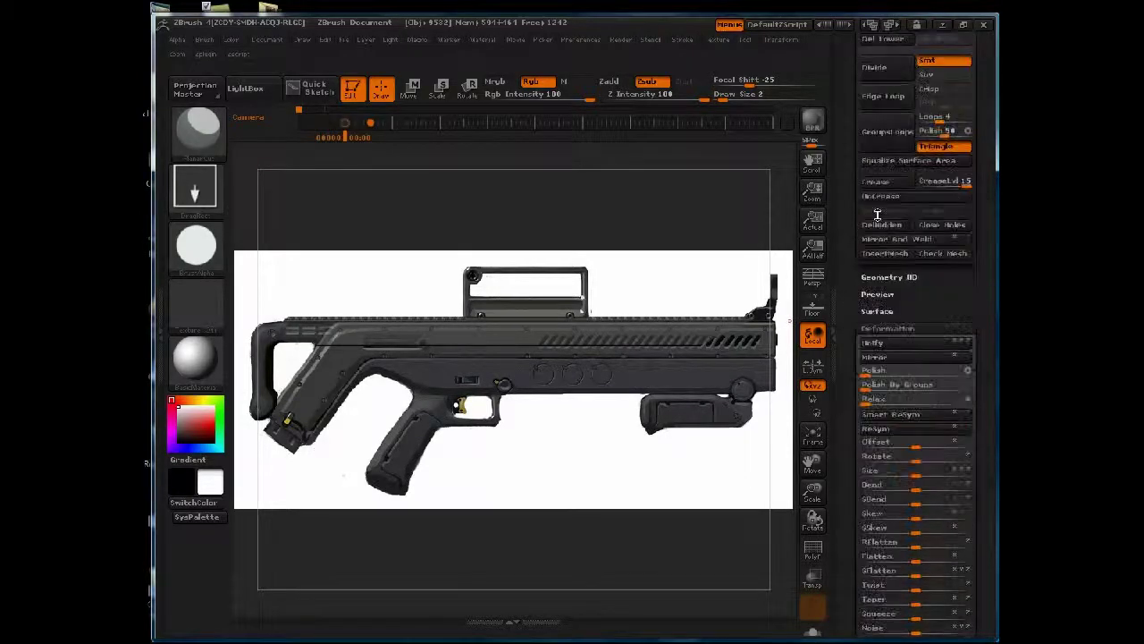
pyautogui.scroll(-3, 885, 174)
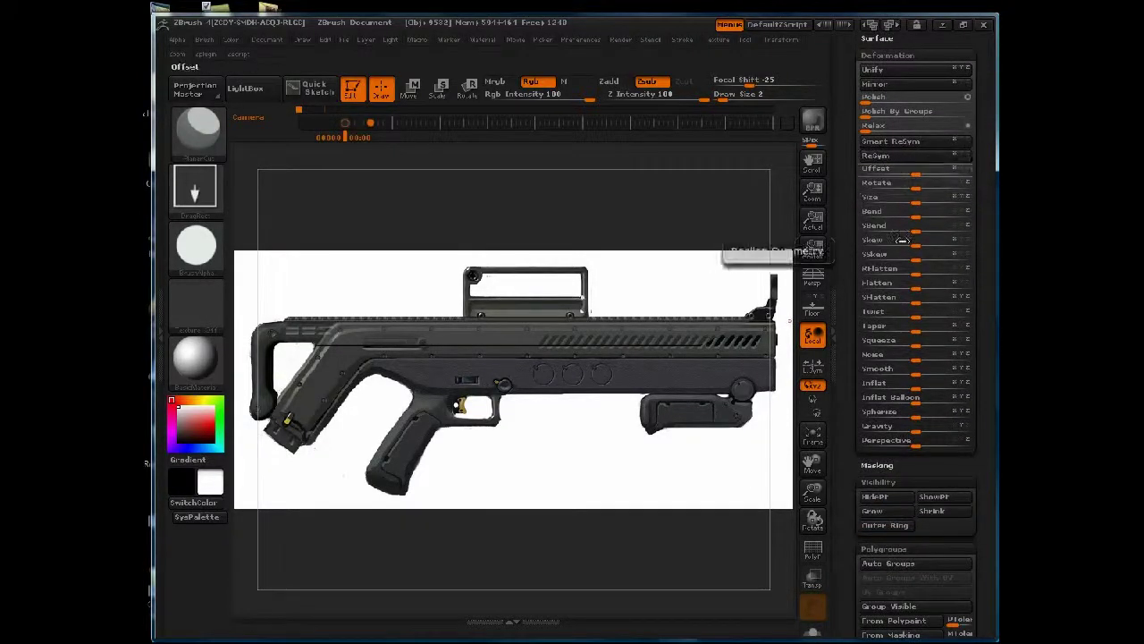
pyautogui.moveTo(911, 385); pyautogui.dragTo(910, 385)
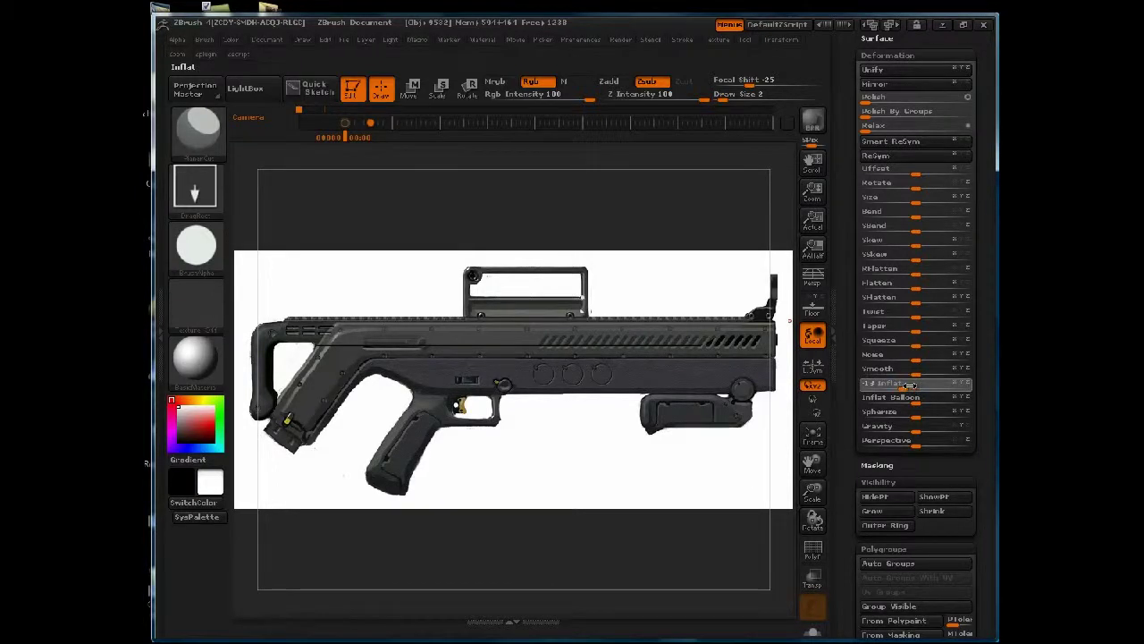
# Raise the model opacity of the reference view so the gun parts show more solidly over the image
pyautogui.click(690, 40)
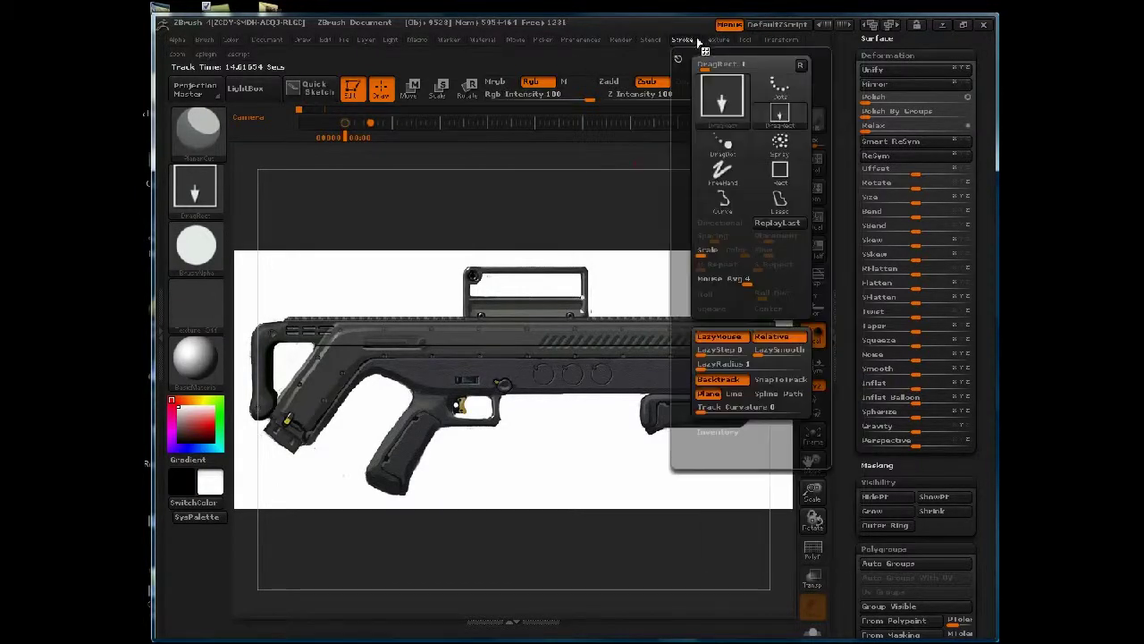
pyautogui.click(718, 39)
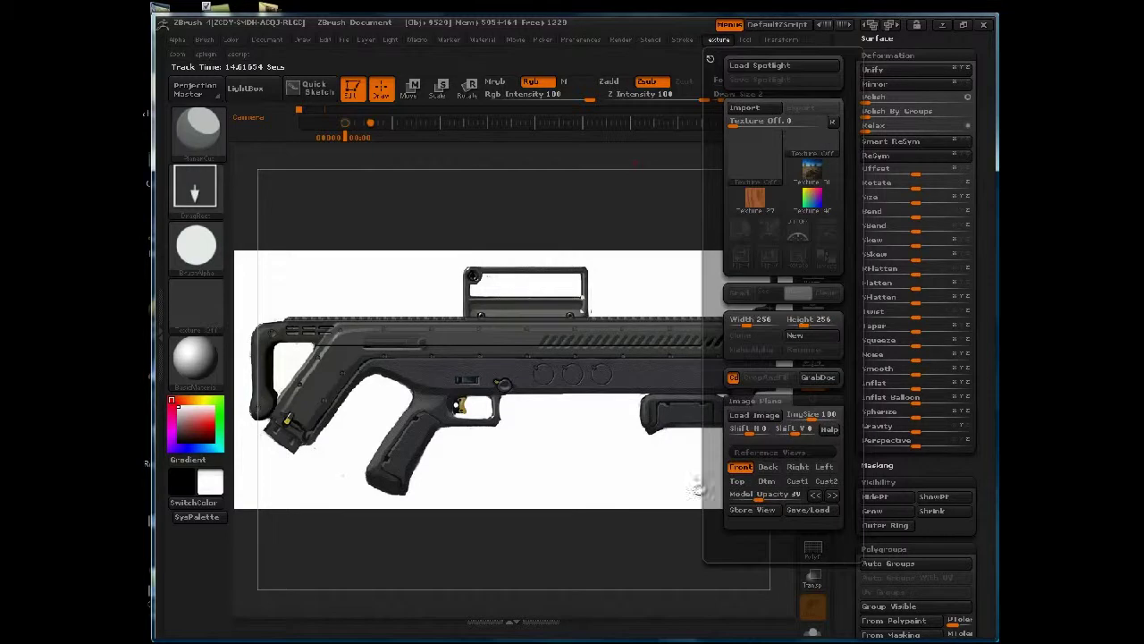
pyautogui.click(783, 495)
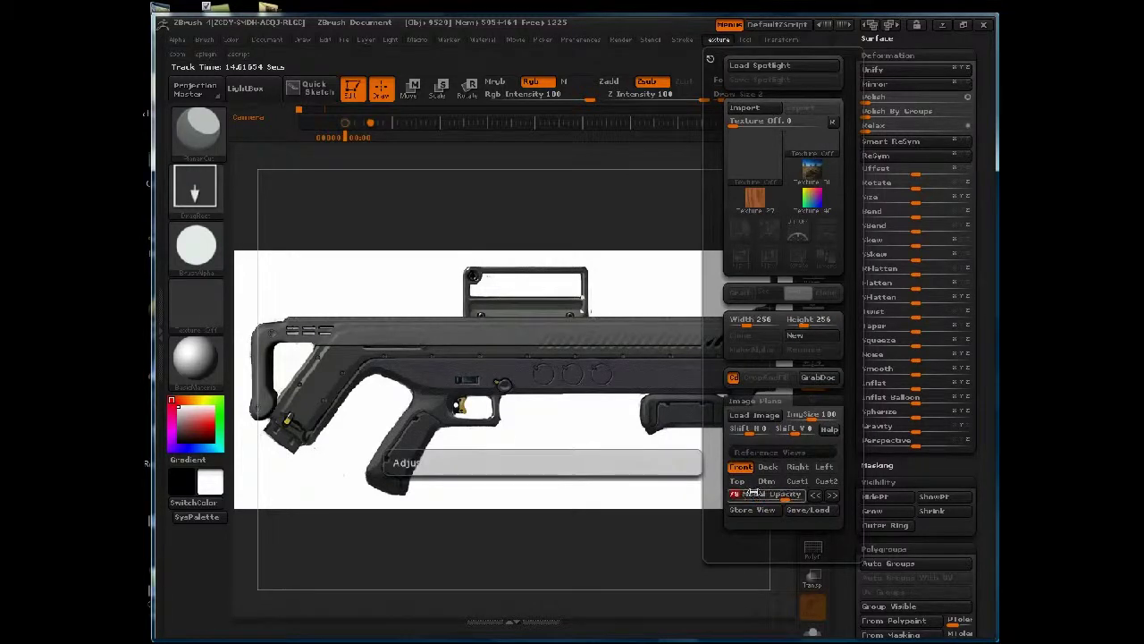
pyautogui.click(770, 494)
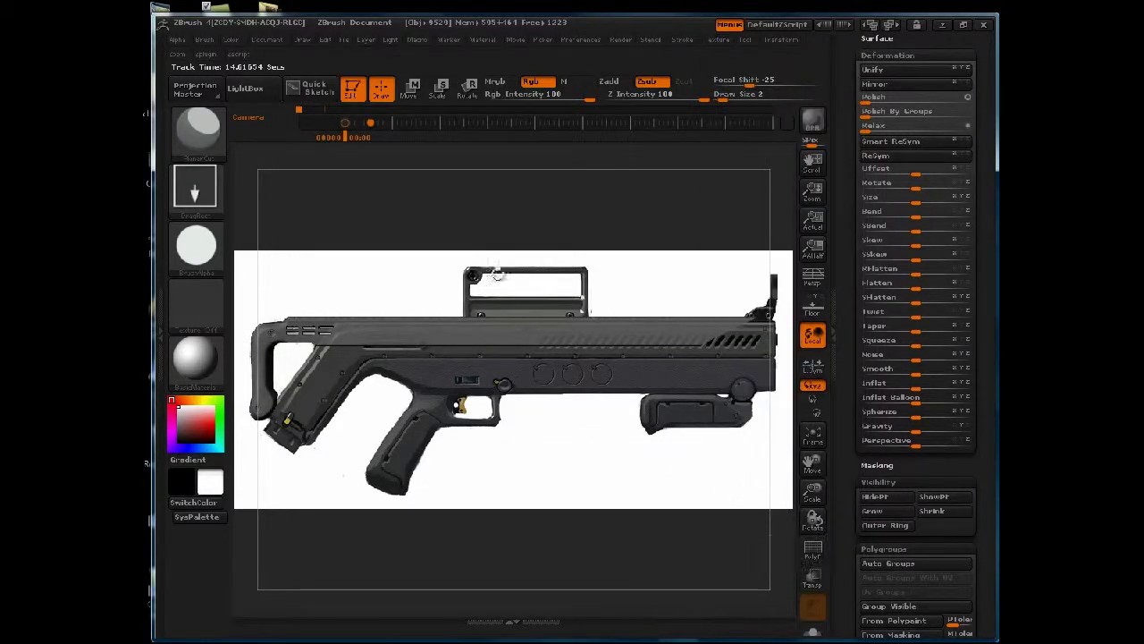
pyautogui.moveTo(420, 221); pyautogui.dragTo(426, 210)
pyautogui.moveTo(980, 59); pyautogui.dragTo(985, 221)
pyautogui.scroll(5, 985, 221)
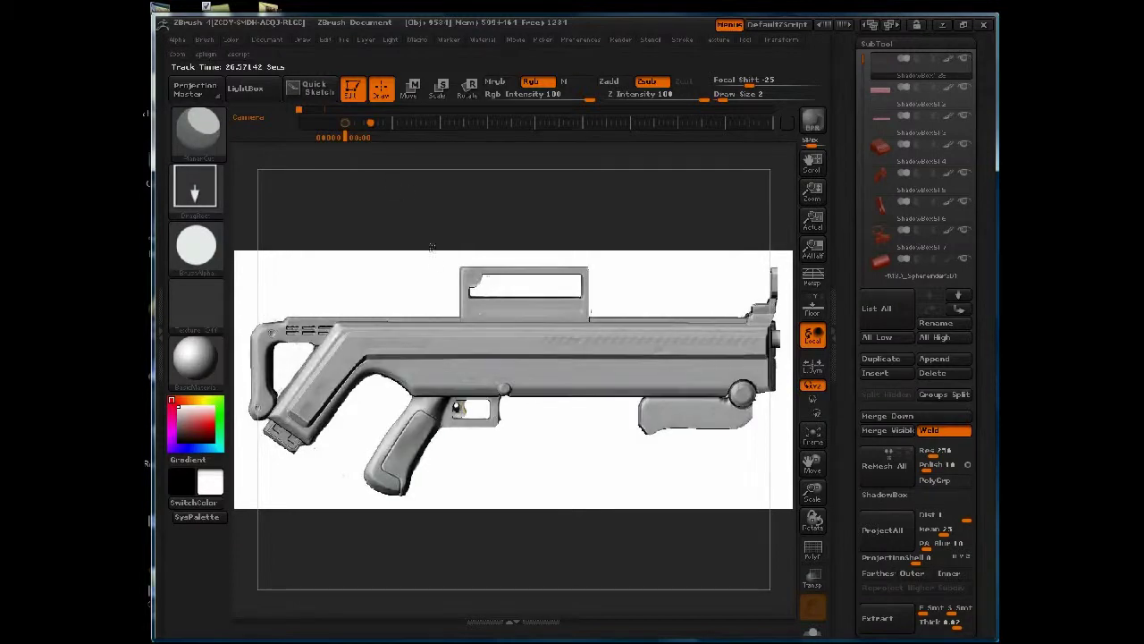
# Undo the slot recess on the upper stock and bring back the mask around the slots
pyautogui.keyDown('alt'); pyautogui.moveTo(472, 321); pyautogui.dragTo(439, 309); pyautogui.keyUp('alt')
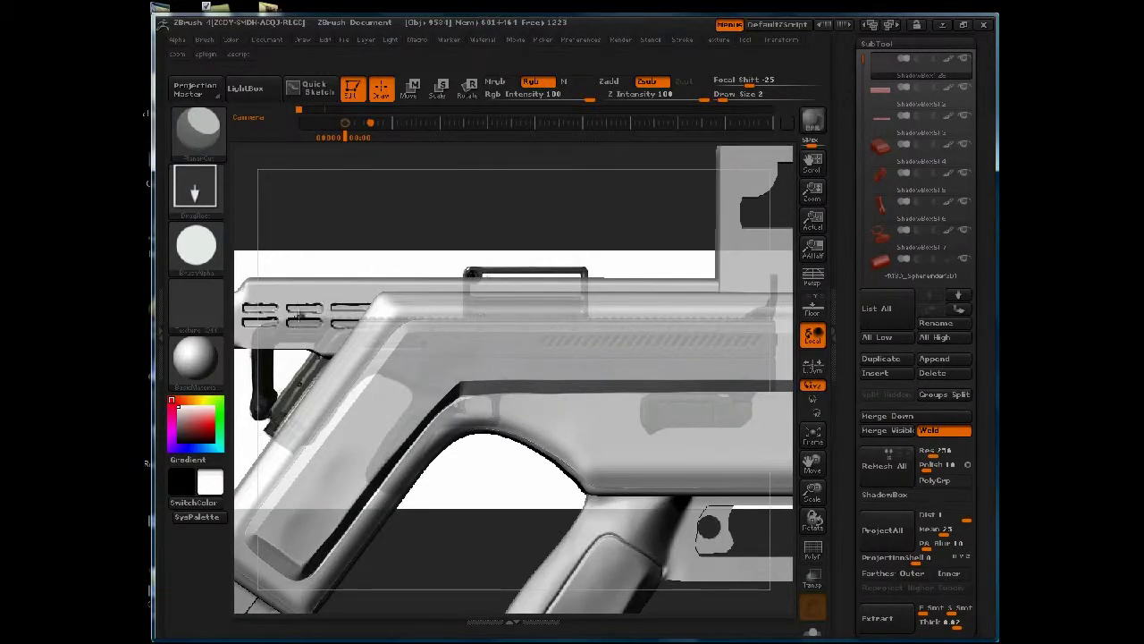
pyautogui.keyDown('ctrl'); pyautogui.click(377, 292); pyautogui.keyUp('ctrl')
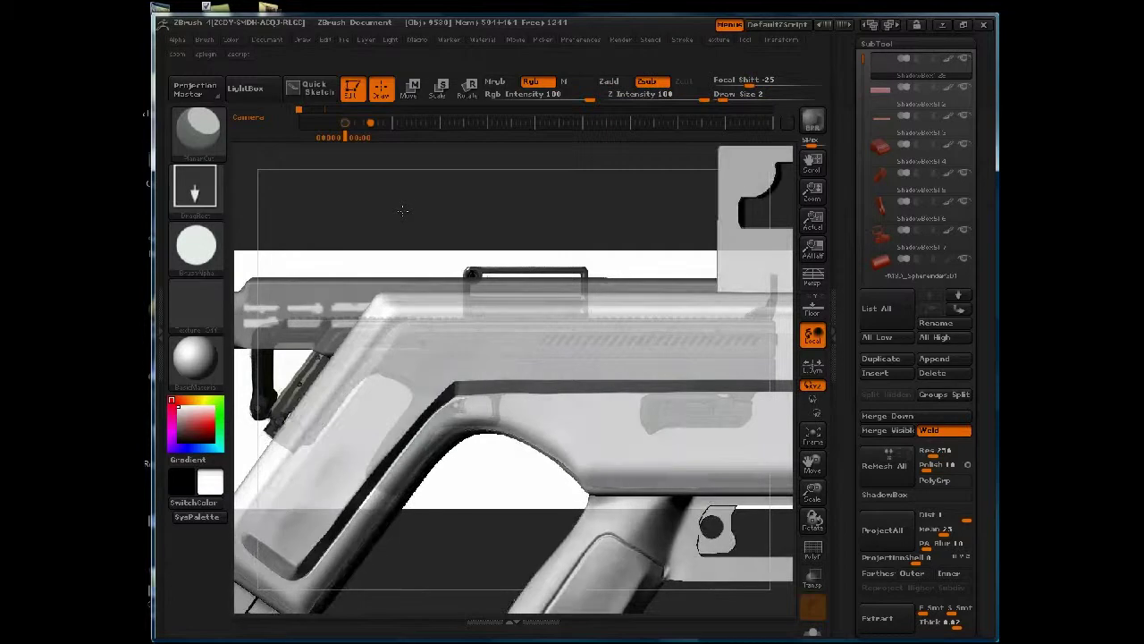
pyautogui.moveTo(358, 229)
pyautogui.keyDown('shift'); pyautogui.mouseDown()
pyautogui.moveTo(506, 193)
pyautogui.moveTo(393, 208)
pyautogui.moveTo(391, 199)
pyautogui.moveTo(391, 220)
pyautogui.moveTo(307, 218)
pyautogui.moveTo(536, 250)
pyautogui.moveTo(578, 269)
pyautogui.mouseUp(); pyautogui.keyUp('shift')
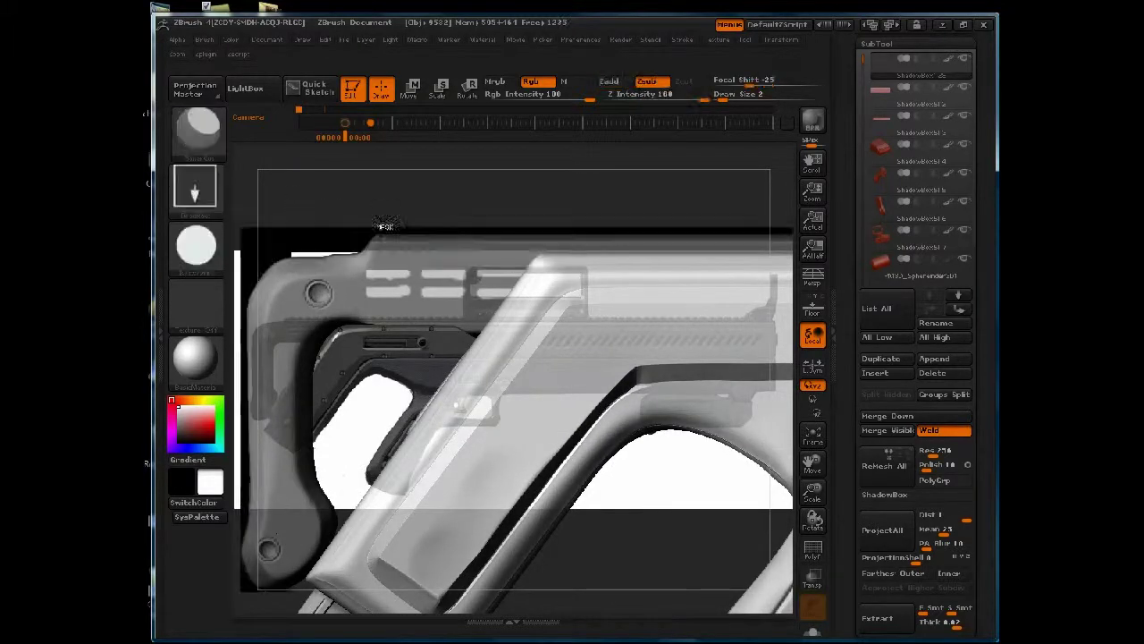
# Square off the unmasked shapes of the rearmost slot in both the upper and lower rows
pyautogui.moveTo(333, 191)
pyautogui.keyDown('ctrl'); pyautogui.mouseDown()
pyautogui.moveTo(475, 224)
pyautogui.moveTo(472, 327)
pyautogui.moveTo(478, 295)
pyautogui.moveTo(604, 285)
pyautogui.mouseUp(); pyautogui.keyUp('ctrl')
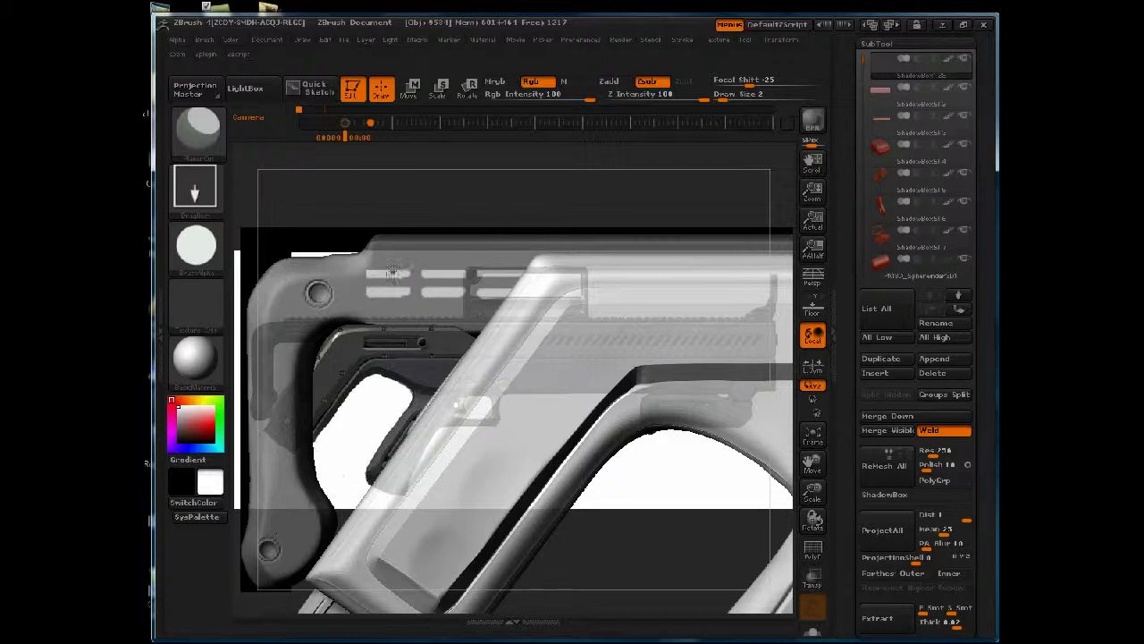
pyautogui.press('ctrl')
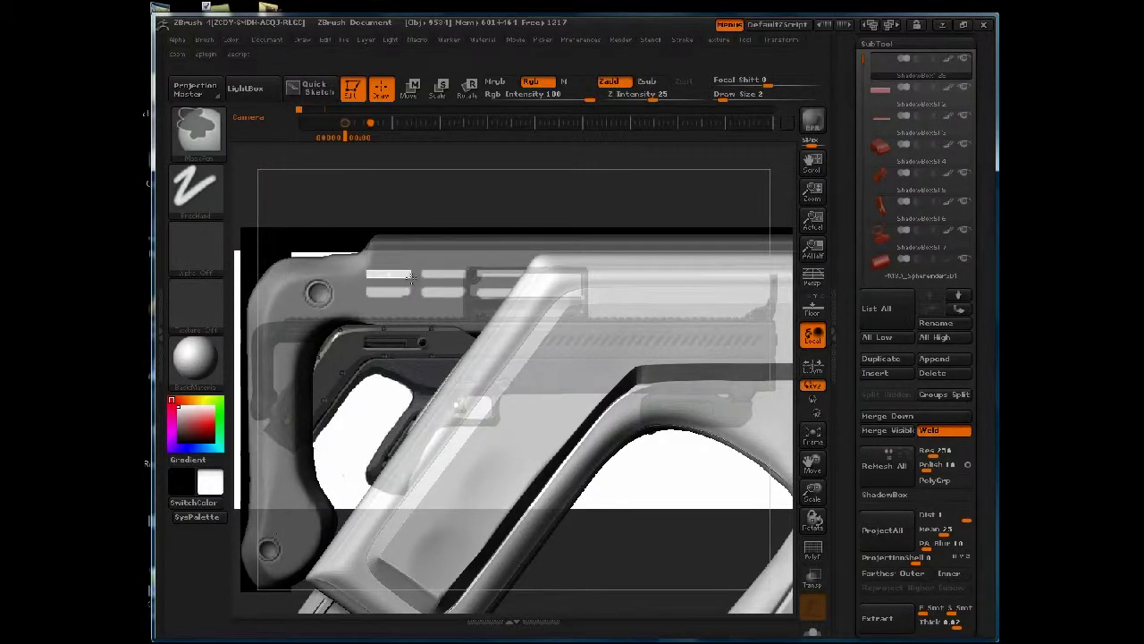
pyautogui.press('ctrl')
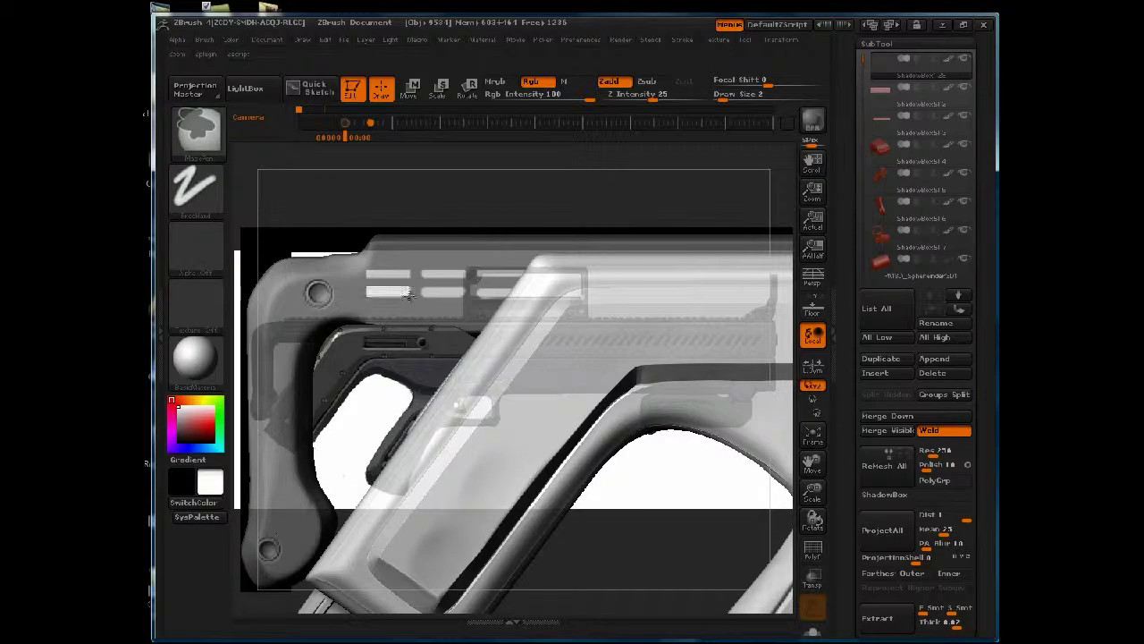
pyautogui.keyDown('ctrl'); pyautogui.keyDown('alt'); pyautogui.moveTo(410, 297); pyautogui.dragTo(410, 297); pyautogui.keyUp('alt'); pyautogui.keyUp('ctrl')
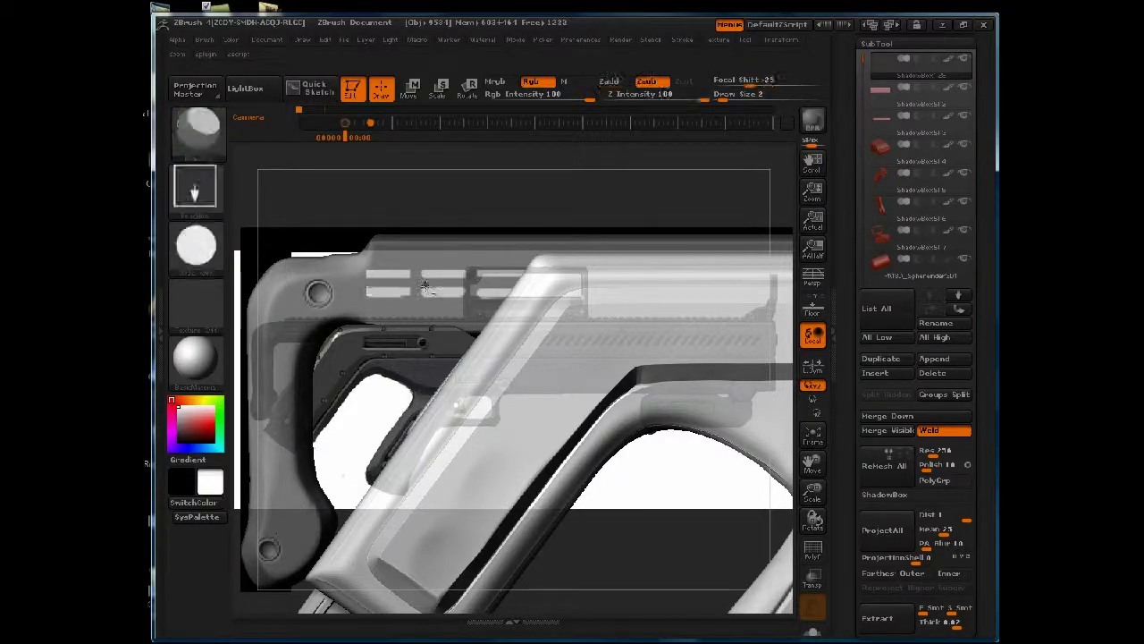
# Clean up the rearmost lower slot and square off the middle slot's unmasked shape in both rows
pyautogui.moveTo(326, 216)
pyautogui.mouseDown()
pyautogui.moveTo(359, 224)
pyautogui.moveTo(348, 161)
pyautogui.mouseUp()
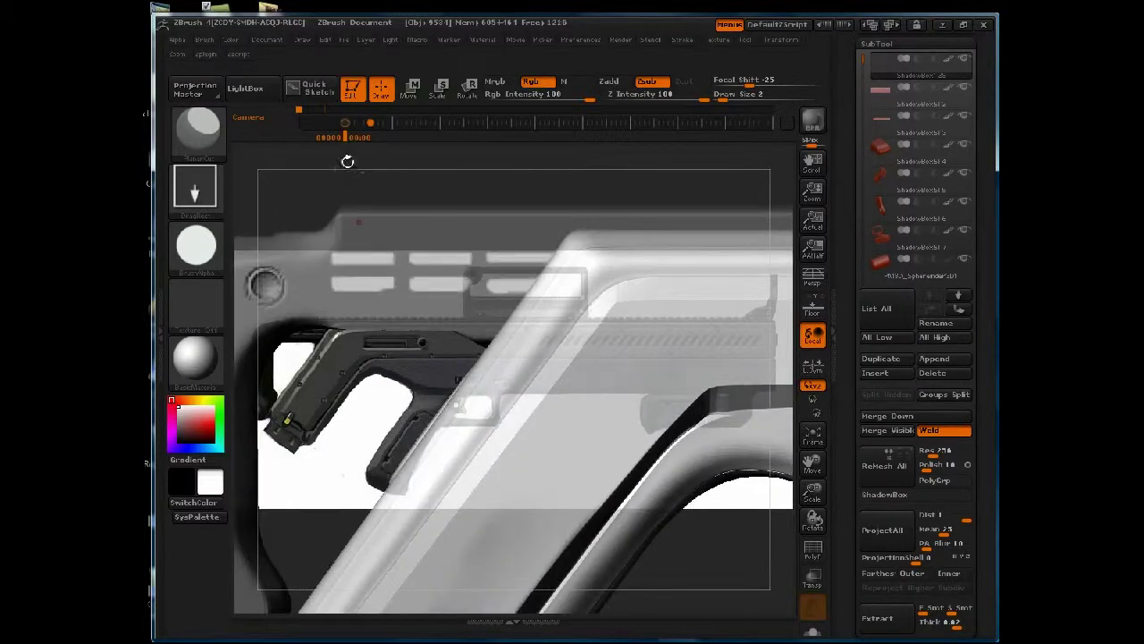
pyautogui.press('ctrl')
pyautogui.keyDown('ctrl'); pyautogui.moveTo(392, 305); pyautogui.dragTo(560, 316); pyautogui.keyUp('ctrl')
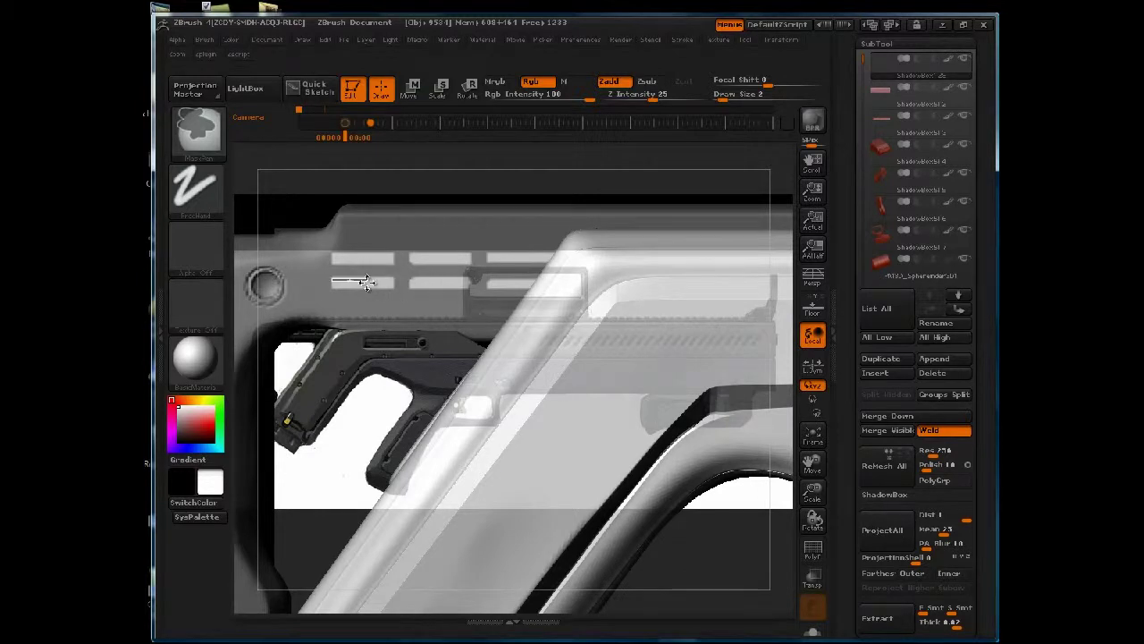
pyautogui.keyDown('ctrl'); pyautogui.moveTo(367, 281); pyautogui.dragTo(471, 287); pyautogui.keyUp('ctrl')
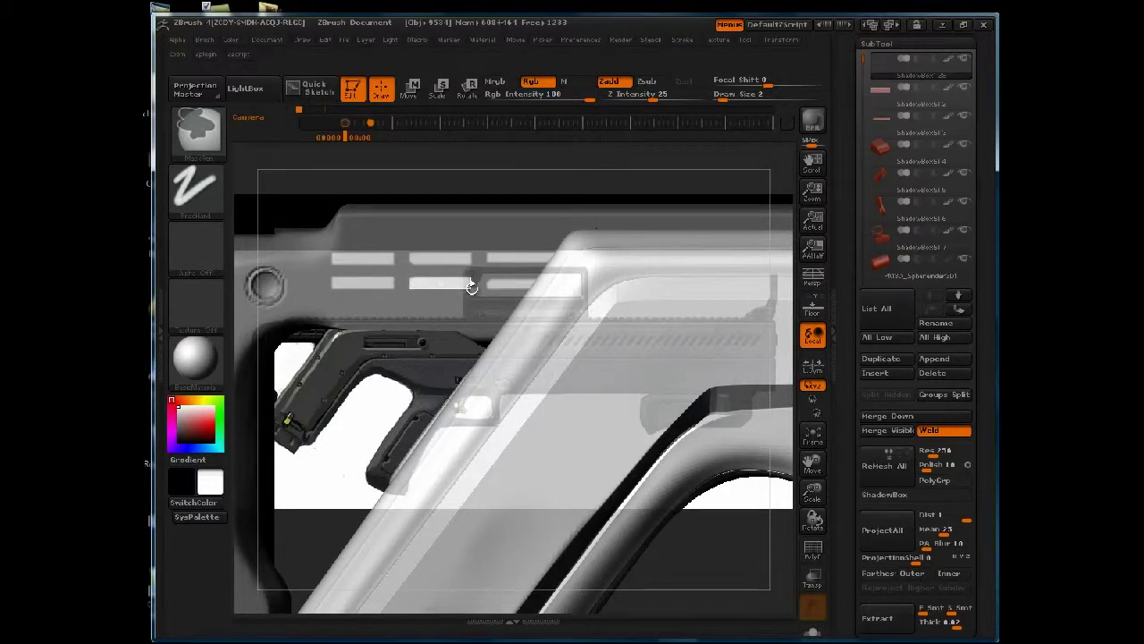
pyautogui.keyDown('ctrl'); pyautogui.moveTo(377, 154); pyautogui.dragTo(471, 263); pyautogui.keyUp('ctrl')
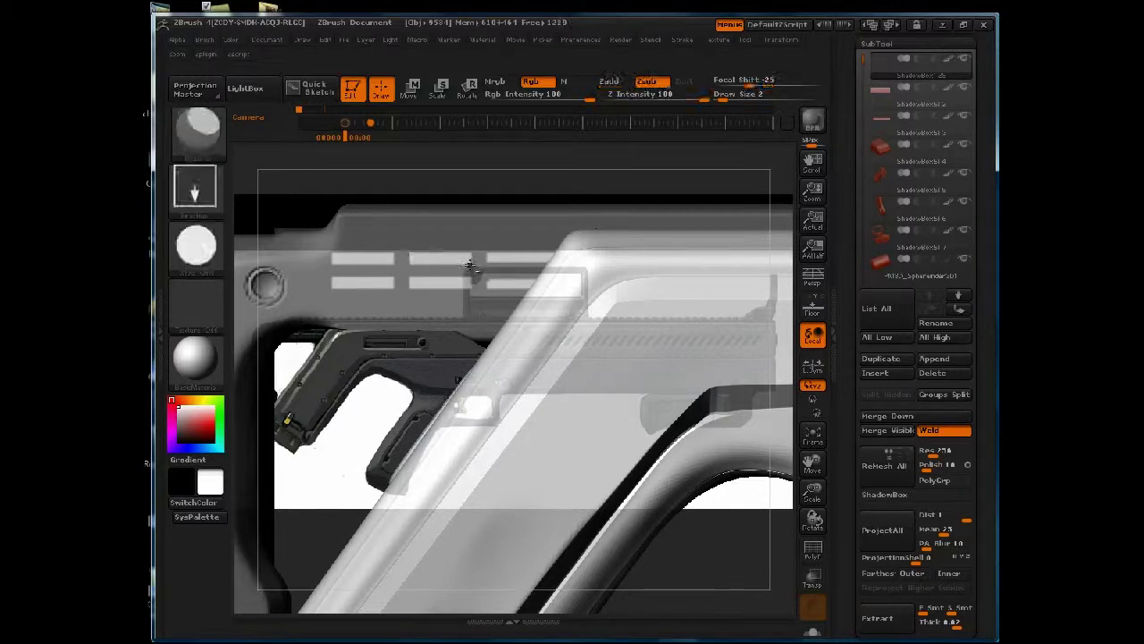
# Square off the unmasked shapes of the front slot in both rows and touch up the middle lower slot
pyautogui.keyDown('ctrl'); pyautogui.moveTo(409, 255); pyautogui.dragTo(549, 261); pyautogui.keyUp('ctrl')
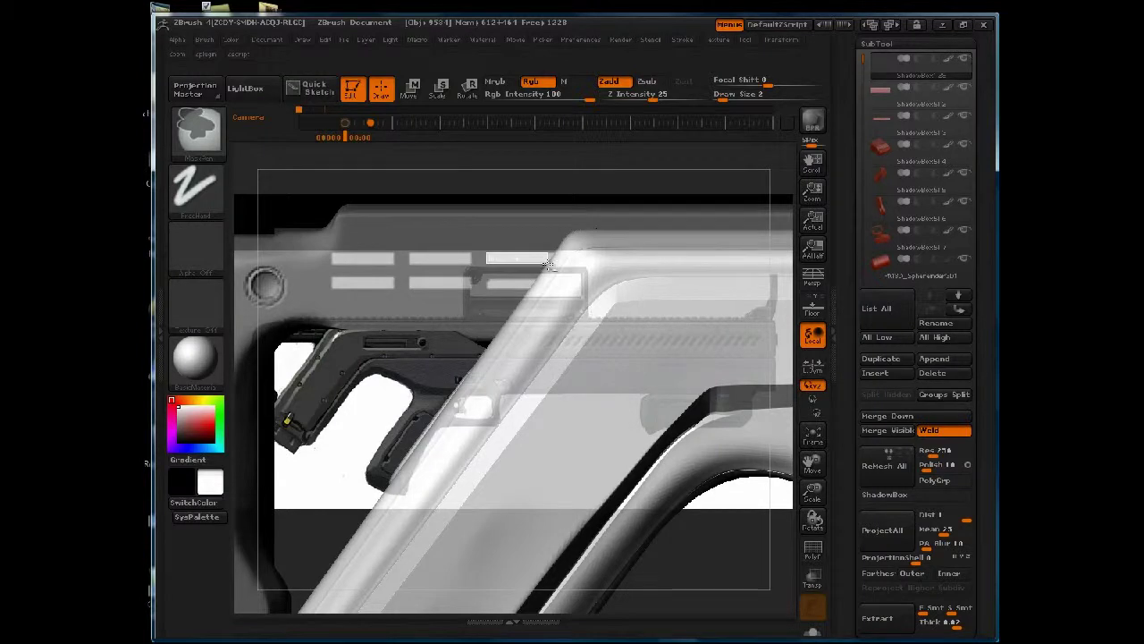
pyautogui.moveTo(443, 191)
pyautogui.keyDown('ctrl'); pyautogui.mouseDown()
pyautogui.moveTo(487, 205)
pyautogui.moveTo(471, 267)
pyautogui.moveTo(459, 259)
pyautogui.moveTo(549, 293)
pyautogui.mouseUp(); pyautogui.keyUp('ctrl')
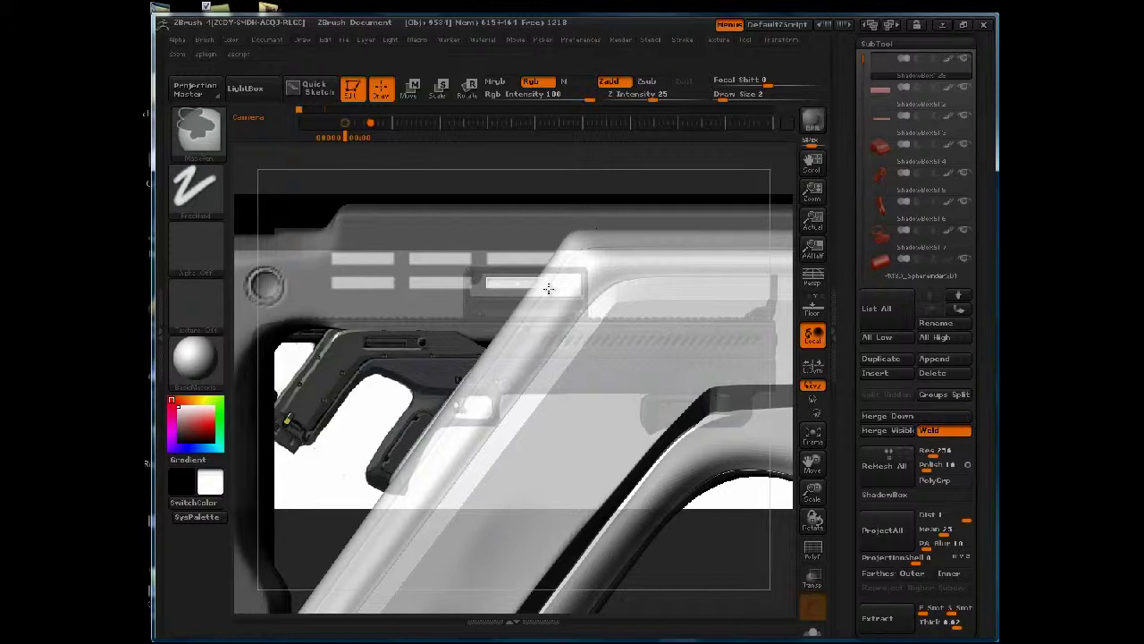
pyautogui.keyDown('ctrl'); pyautogui.moveTo(548, 289); pyautogui.dragTo(472, 285); pyautogui.keyUp('ctrl')
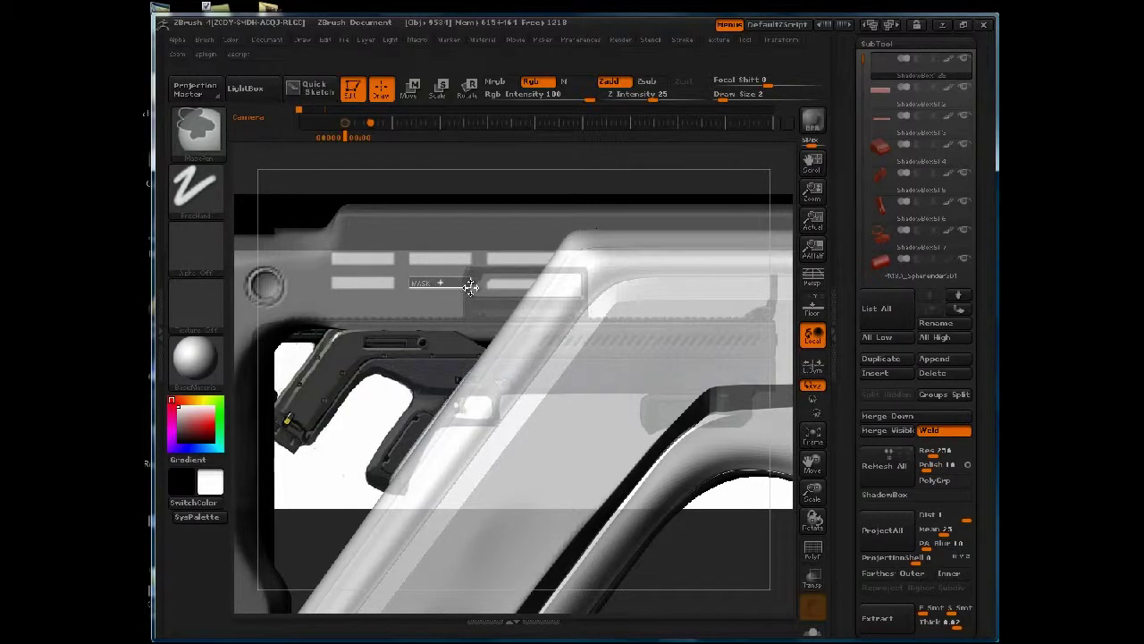
pyautogui.keyDown('ctrl'); pyautogui.moveTo(479, 286); pyautogui.dragTo(552, 287); pyautogui.keyUp('ctrl')
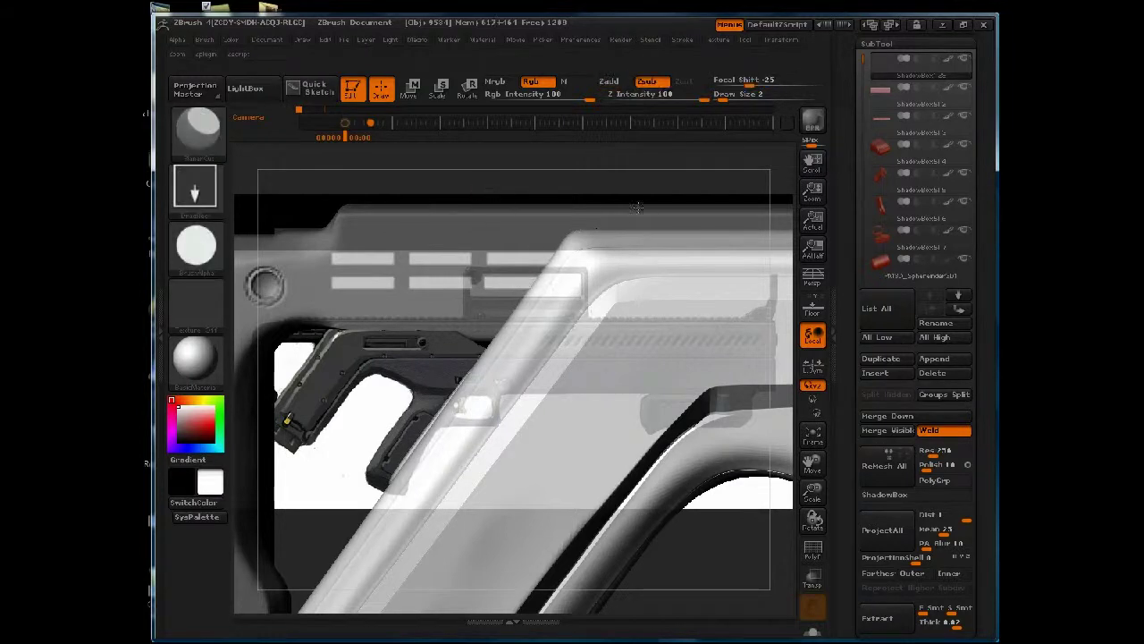
# Recess the six unmasked slots with a negative Inflat deformation, undoing and reapplying it once, and check the result on the whole gun
pyautogui.scroll(-8, 952, 268)
pyautogui.scroll(-12, 947, 176)
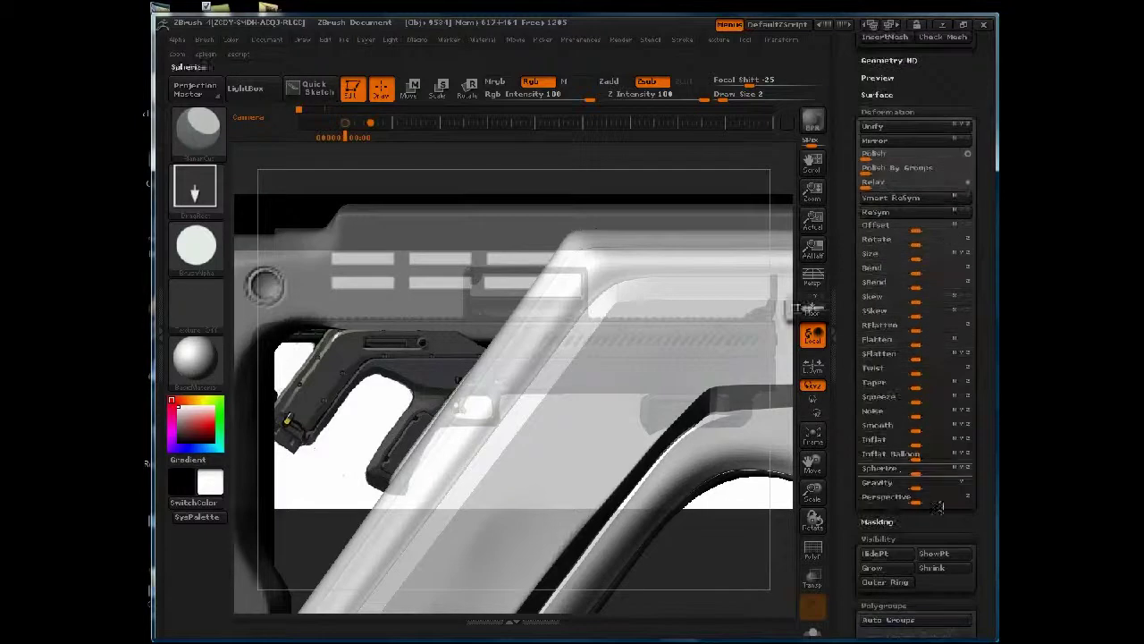
pyautogui.click(914, 438)
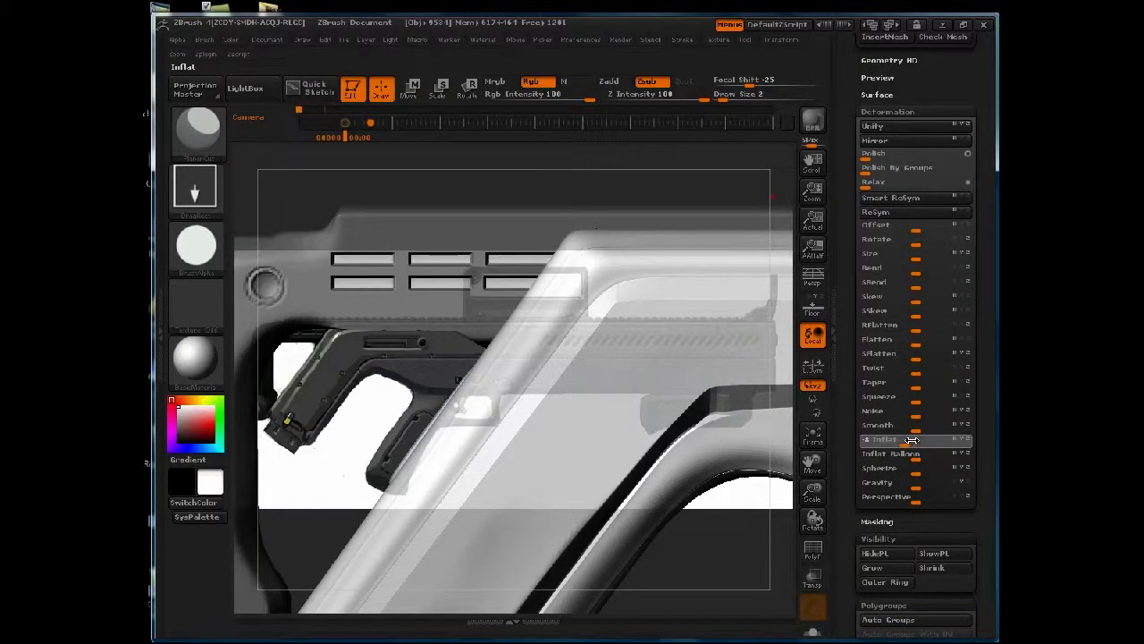
pyautogui.hotkey('ctrl', 'z')
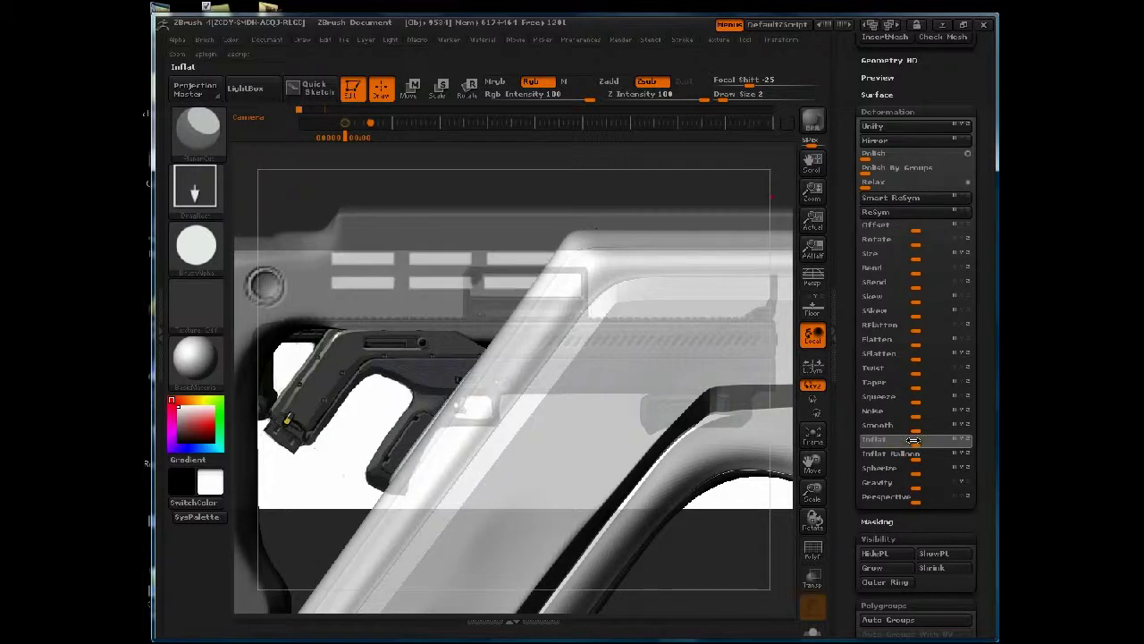
pyautogui.click(912, 439)
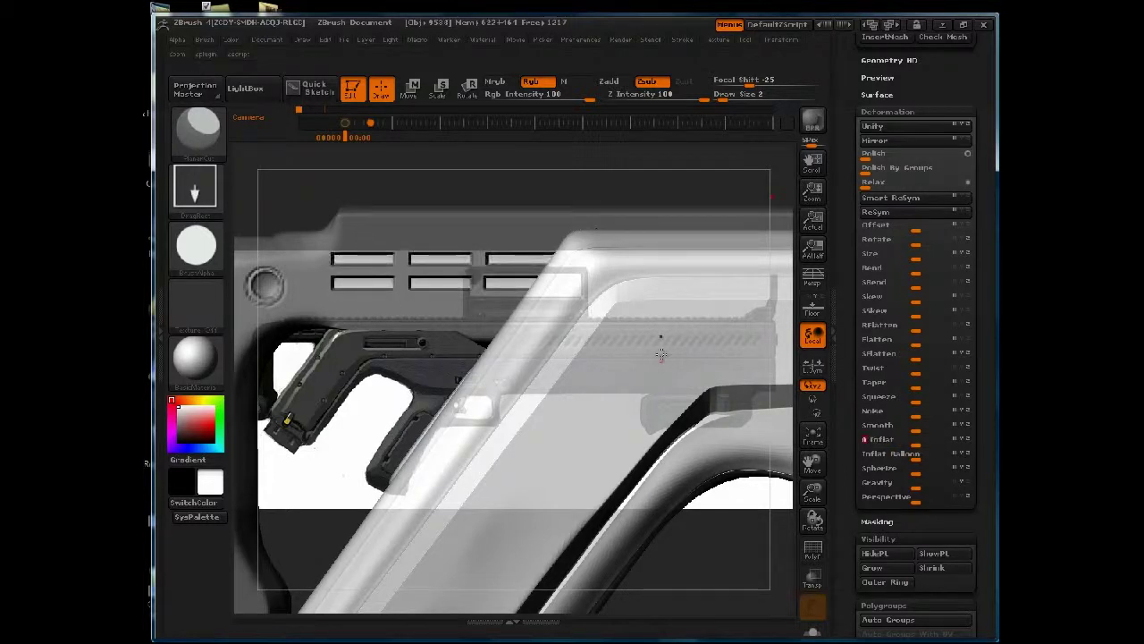
pyautogui.press('f')
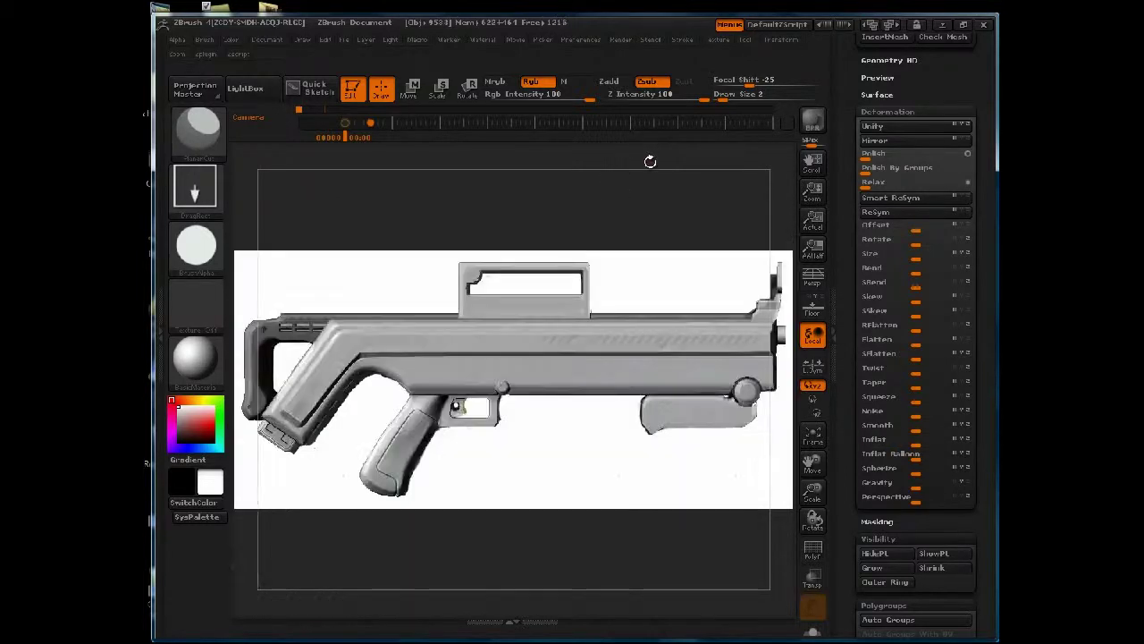
pyautogui.moveTo(640, 193); pyautogui.dragTo(618, 192)
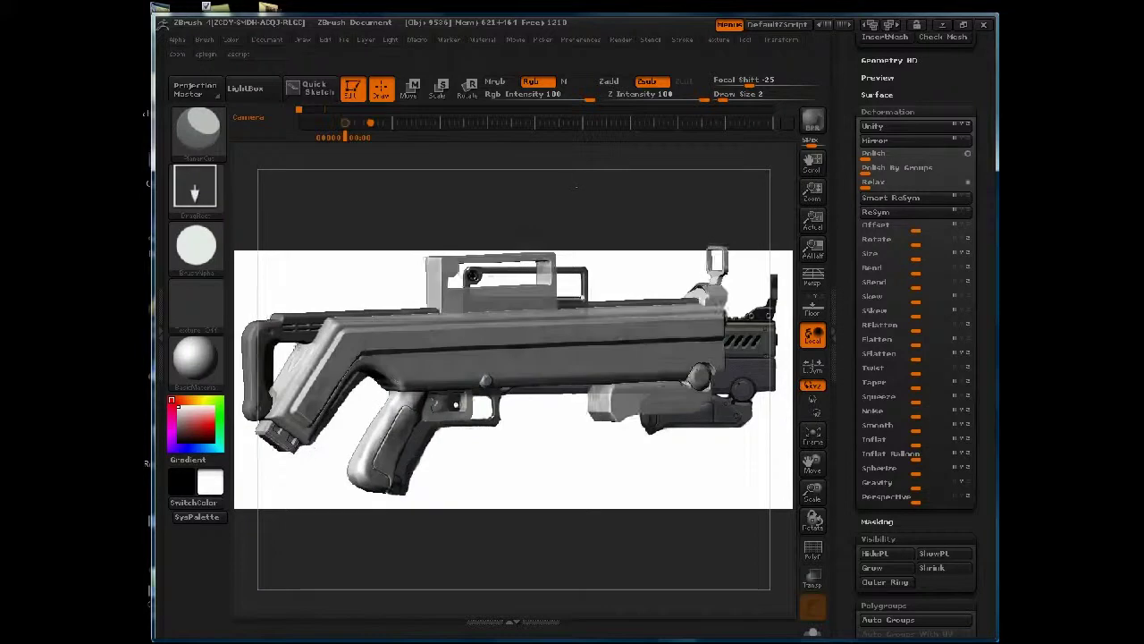
pyautogui.moveTo(507, 170); pyautogui.dragTo(427, 176)
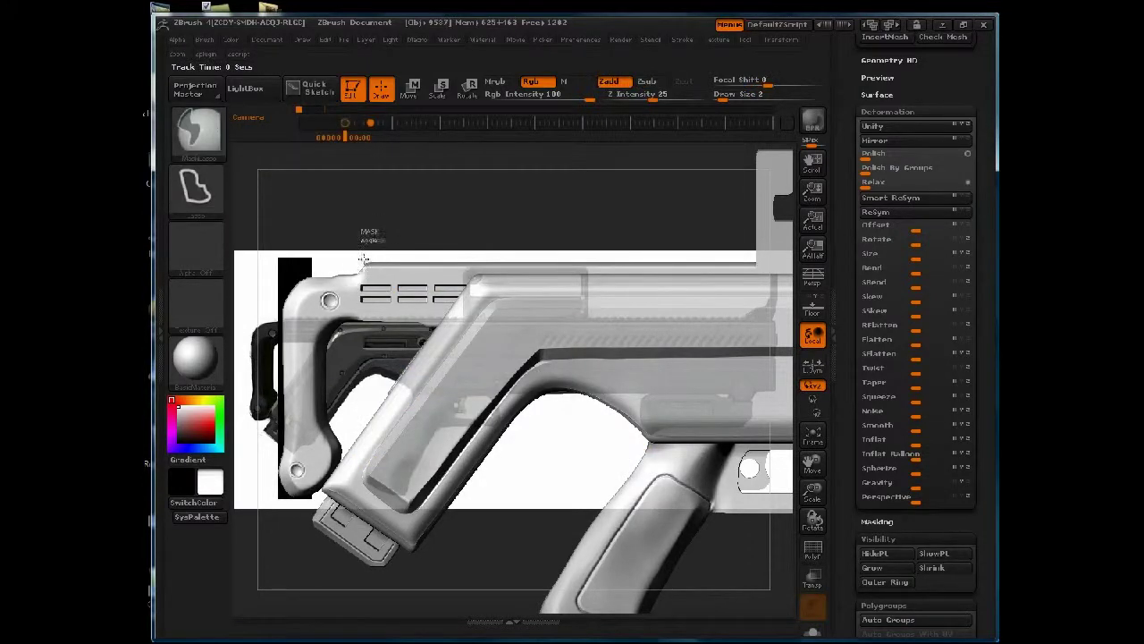
# Choose another masking brush in place of MaskLasso and try mask selections over the upper stock
pyautogui.moveTo(352, 307)
pyautogui.keyDown('ctrl'); pyautogui.mouseDown()
pyautogui.moveTo(420, 400)
pyautogui.moveTo(708, 379)
pyautogui.mouseUp(); pyautogui.keyUp('ctrl')
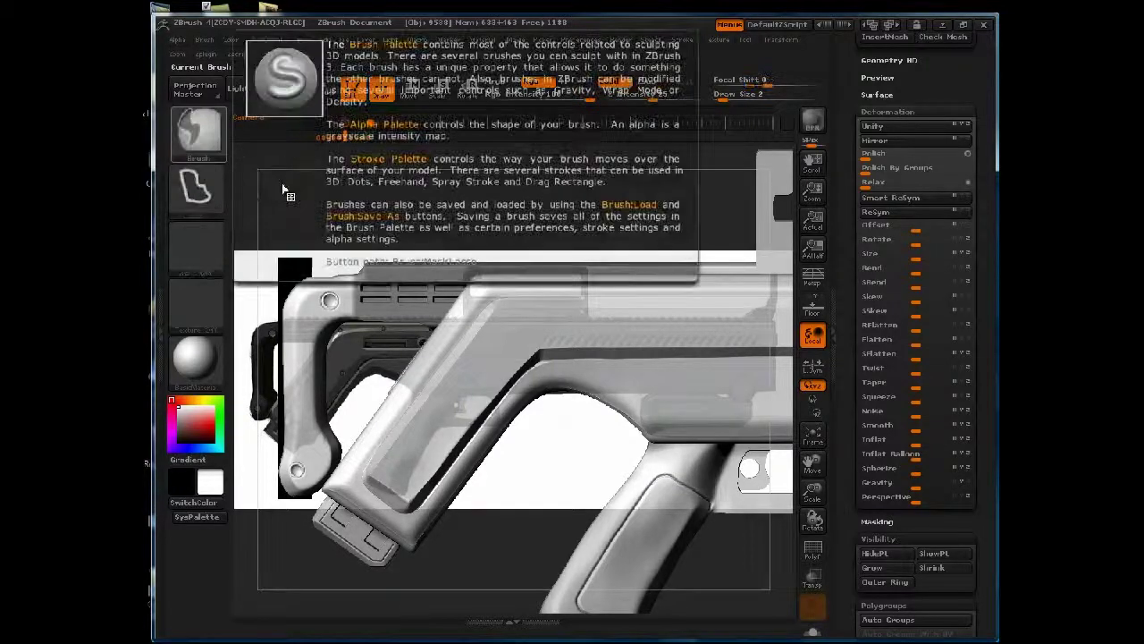
pyautogui.click(197, 130)
pyautogui.click(372, 202)
pyautogui.moveTo(311, 193)
pyautogui.keyDown('ctrl'); pyautogui.mouseDown()
pyautogui.moveTo(340, 352)
pyautogui.moveTo(363, 410)
pyautogui.mouseUp(); pyautogui.keyUp('ctrl')
pyautogui.moveTo(424, 202)
pyautogui.keyDown('ctrl'); pyautogui.mouseDown()
pyautogui.moveTo(766, 358)
pyautogui.moveTo(794, 438)
pyautogui.mouseUp(); pyautogui.keyUp('ctrl')
pyautogui.moveTo(424, 193)
pyautogui.mouseDown()
pyautogui.moveTo(424, 138)
pyautogui.moveTo(548, 199)
pyautogui.moveTo(391, 245)
pyautogui.moveTo(407, 206)
pyautogui.mouseUp()
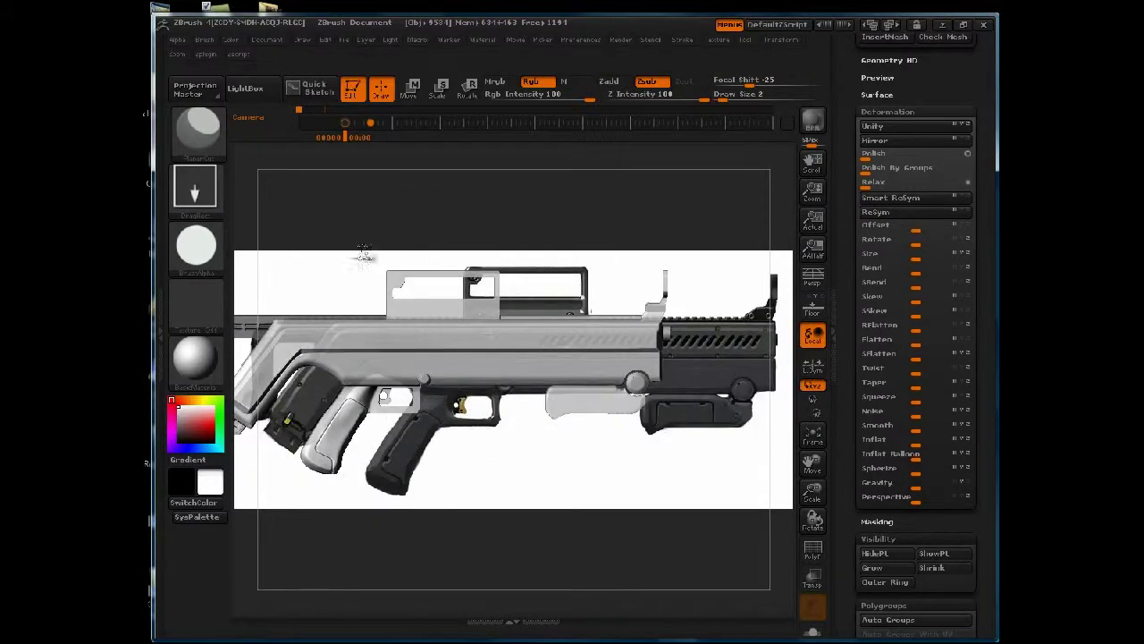
# Activate the Move transpose tool and switch the image plane's reference view from Front to Back
pyautogui.moveTo(352, 238)
pyautogui.keyDown('ctrl'); pyautogui.mouseDown()
pyautogui.moveTo(498, 322)
pyautogui.moveTo(733, 419)
pyautogui.mouseUp(); pyautogui.keyUp('ctrl')
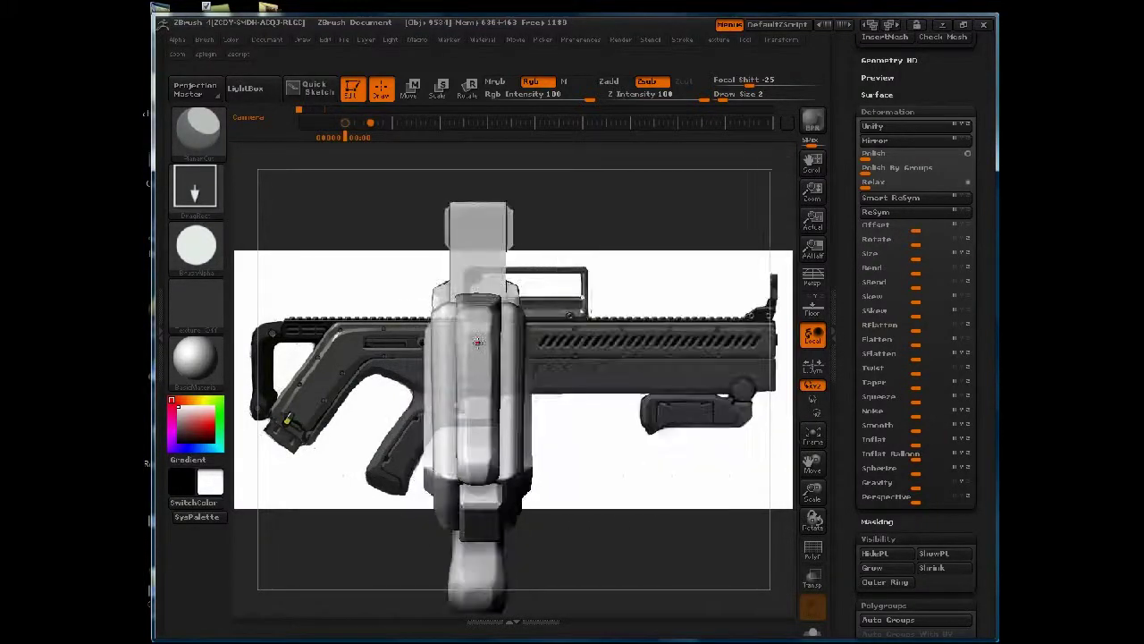
pyautogui.press('w')
pyautogui.moveTo(478, 336); pyautogui.dragTo(760, 201)
pyautogui.click(719, 40)
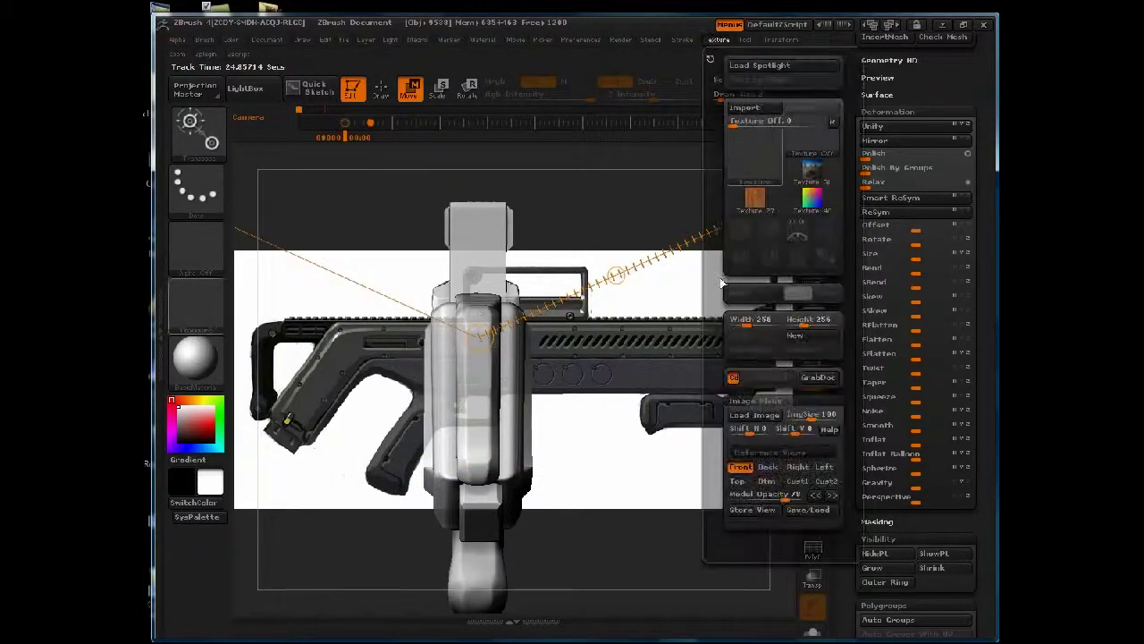
pyautogui.click(768, 469)
# Draw a horizontal Move transpose line across the gun's end profile, adjust the stock sideways and invert the mask
pyautogui.keyDown('alt'); pyautogui.moveTo(569, 384); pyautogui.dragTo(581, 465); pyautogui.keyUp('alt')
pyautogui.moveTo(525, 338); pyautogui.dragTo(683, 337)
pyautogui.moveTo(598, 337); pyautogui.dragTo(595, 336)
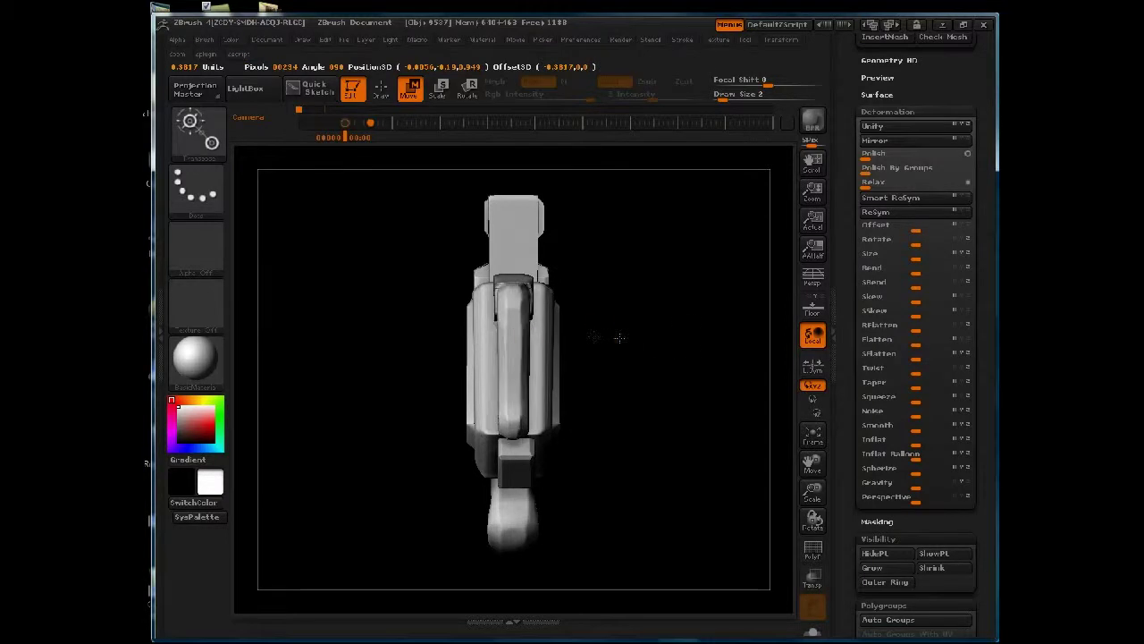
pyautogui.press('ctrl')
pyautogui.keyDown('ctrl'); pyautogui.click(663, 343); pyautogui.keyUp('ctrl')
pyautogui.moveTo(683, 337); pyautogui.dragTo(659, 334)
pyautogui.moveTo(664, 223); pyautogui.dragTo(623, 227)
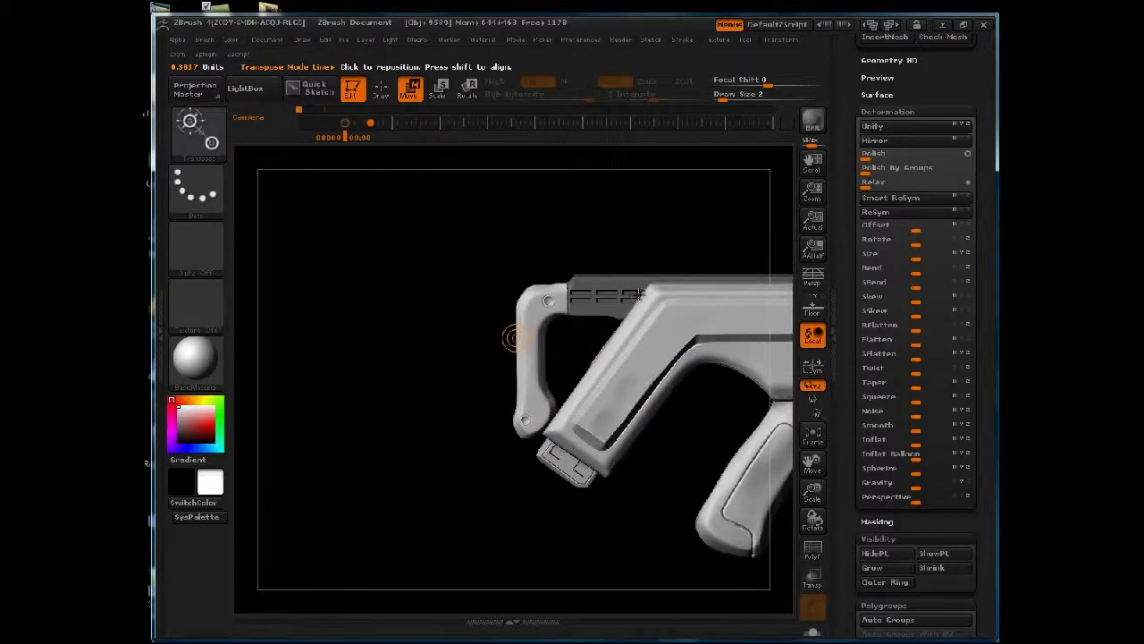
# Return to drawing mode and choose the MaskLasso brush for the joint between the rear handle and slotted stock section
pyautogui.moveTo(597, 227); pyautogui.dragTo(634, 207)
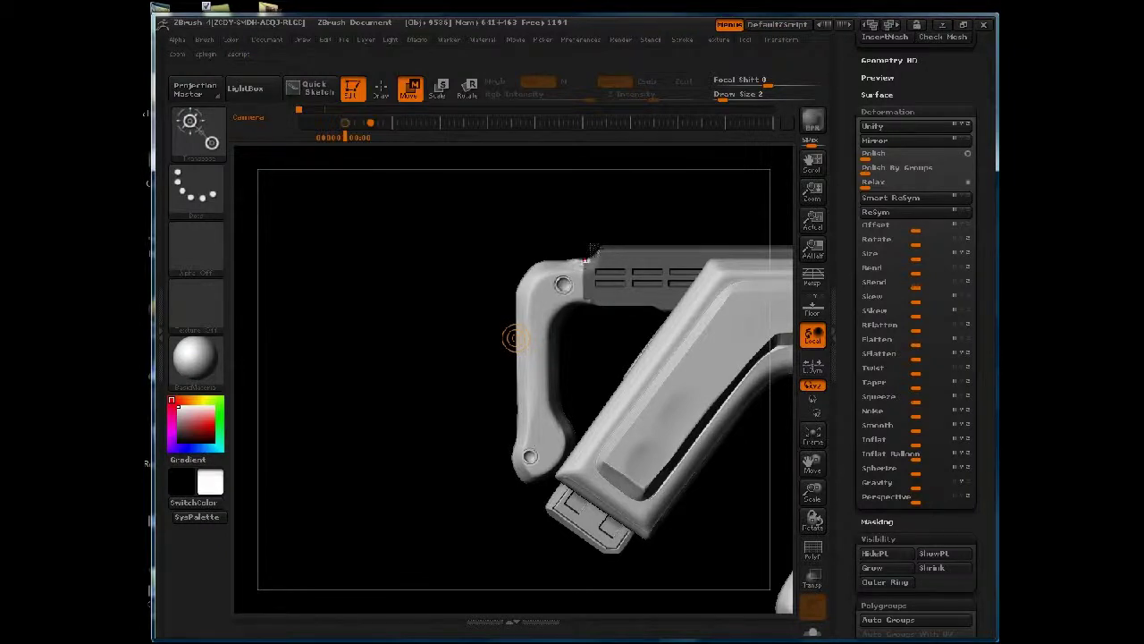
pyautogui.keyDown('ctrl'); pyautogui.moveTo(597, 253); pyautogui.dragTo(604, 250); pyautogui.keyUp('ctrl')
pyautogui.keyDown('ctrl'); pyautogui.moveTo(651, 138); pyautogui.dragTo(667, 156); pyautogui.keyUp('ctrl')
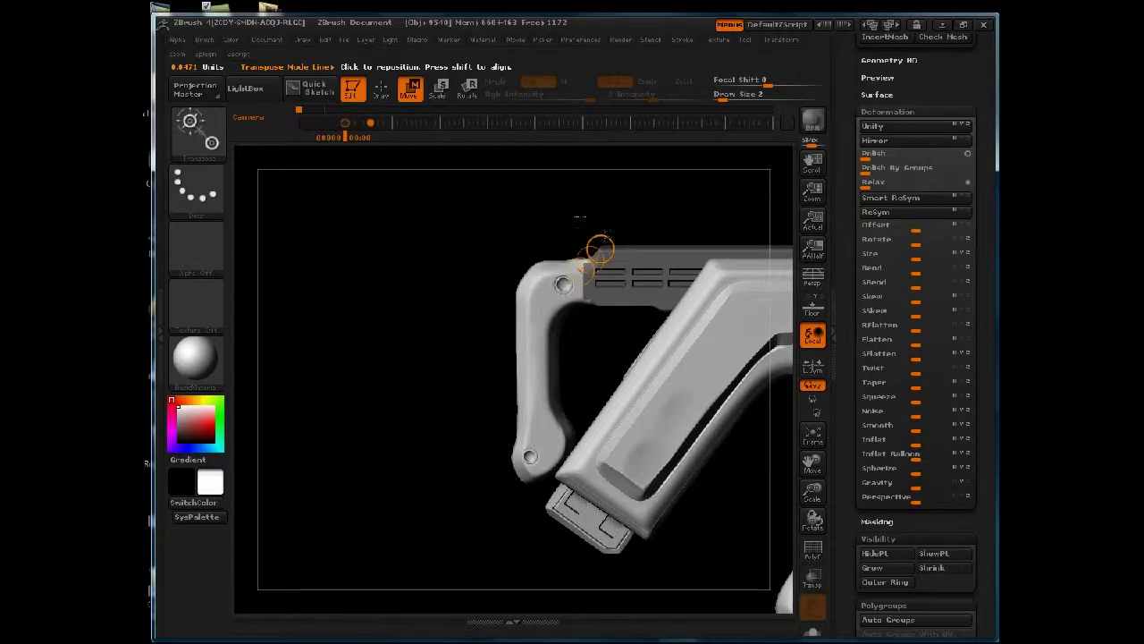
pyautogui.press('q')
pyautogui.keyDown('ctrl'); pyautogui.click(215, 136); pyautogui.keyUp('ctrl')
pyautogui.moveTo(342, 206)
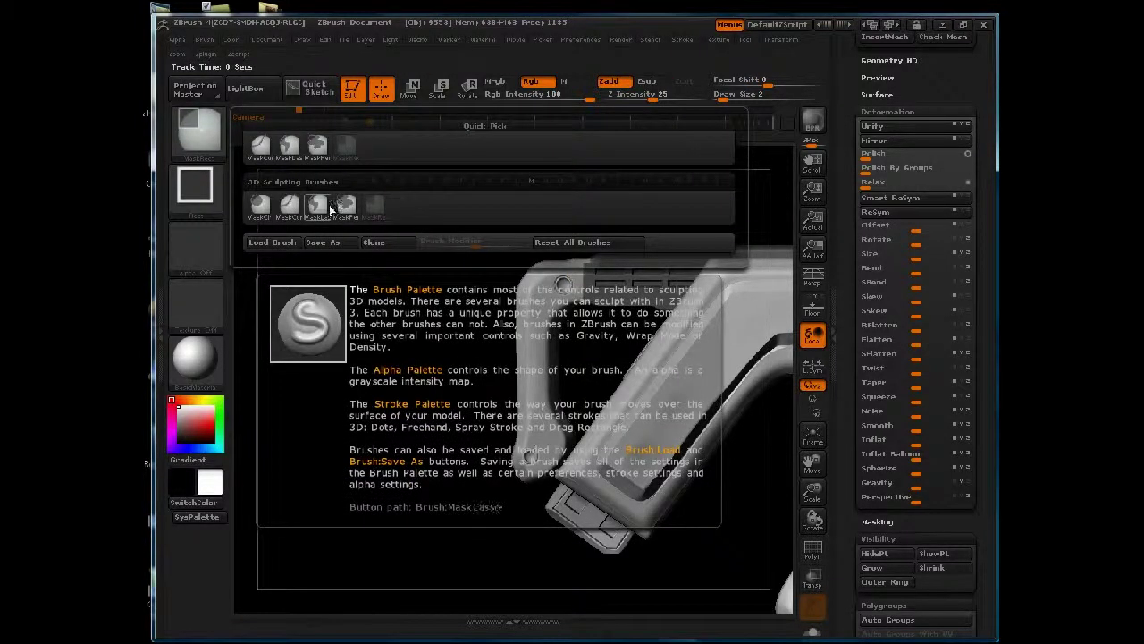
pyautogui.keyDown('ctrl'); pyautogui.click(319, 206); pyautogui.keyUp('ctrl')
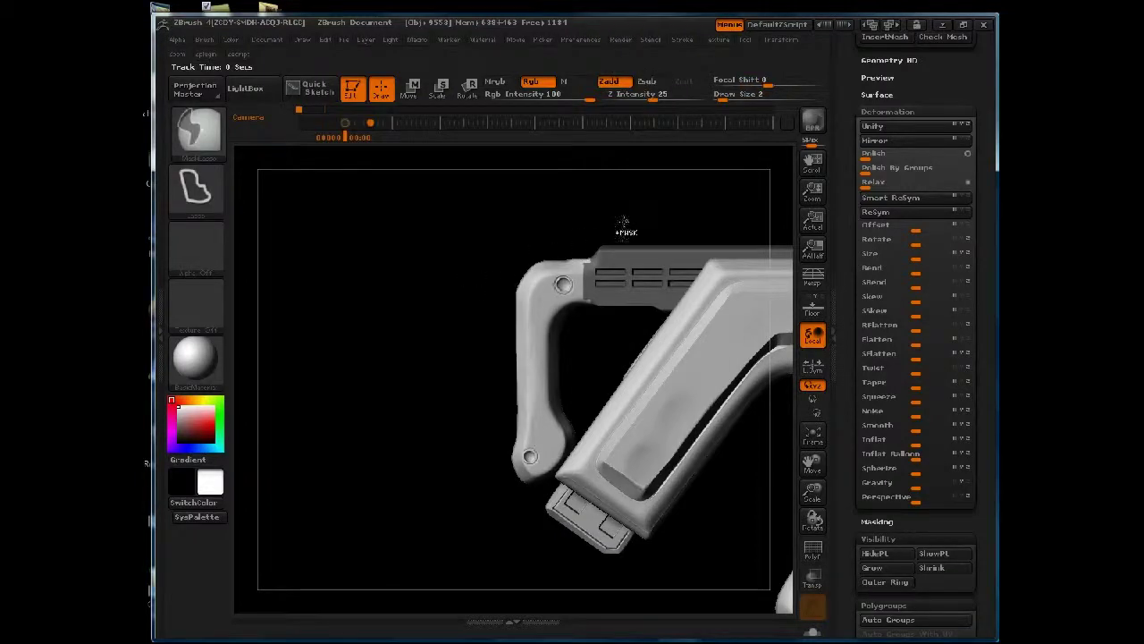
# Refine the mask edge along the angled joint between handle and slotted section with lasso selections, undoing the last stroke
pyautogui.keyDown('ctrl'); pyautogui.moveTo(601, 223); pyautogui.dragTo(563, 285); pyautogui.keyUp('ctrl')
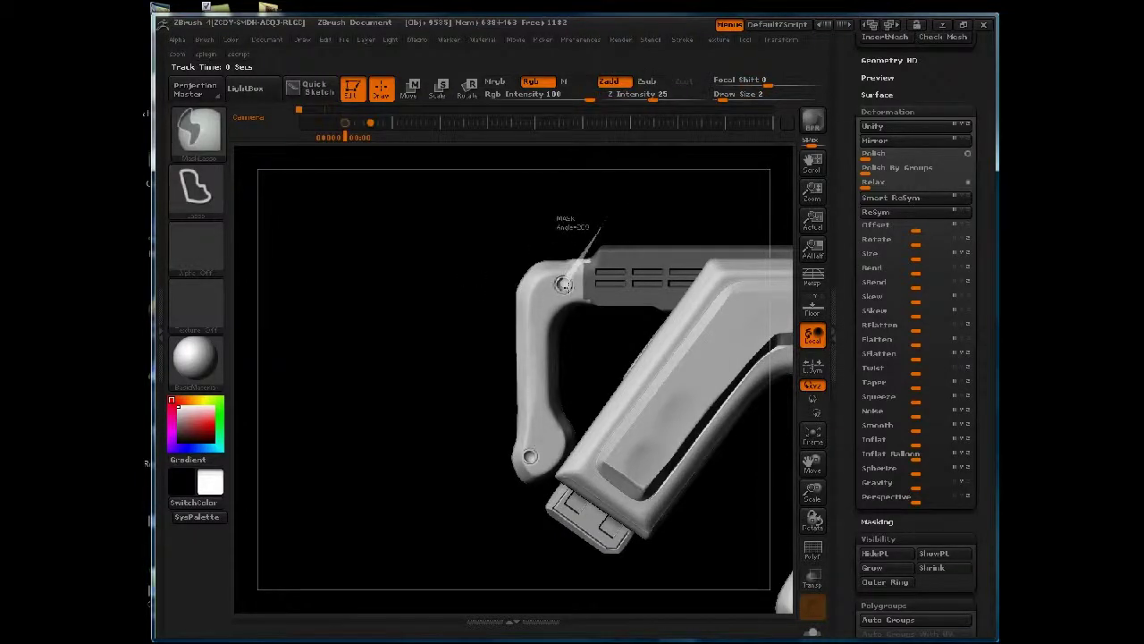
pyautogui.keyDown('ctrl'); pyautogui.moveTo(601, 224); pyautogui.dragTo(617, 239); pyautogui.keyUp('ctrl')
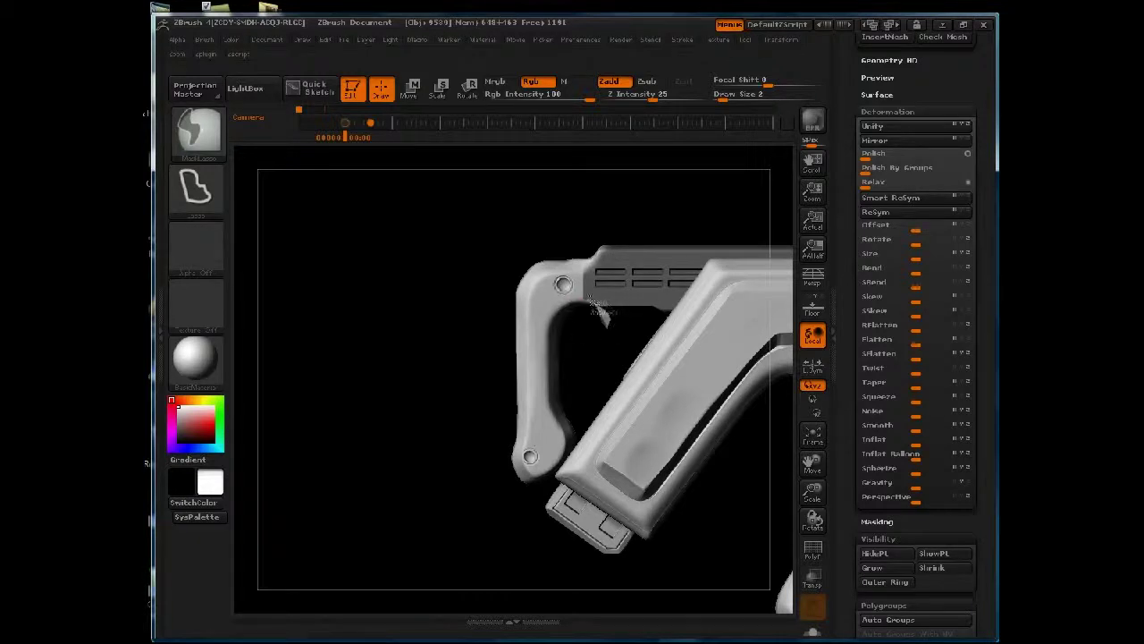
pyautogui.moveTo(563, 284)
pyautogui.mouseDown()
pyautogui.moveTo(601, 322)
pyautogui.moveTo(615, 318)
pyautogui.moveTo(581, 286)
pyautogui.mouseUp()
pyautogui.hotkey('ctrl', 'z')
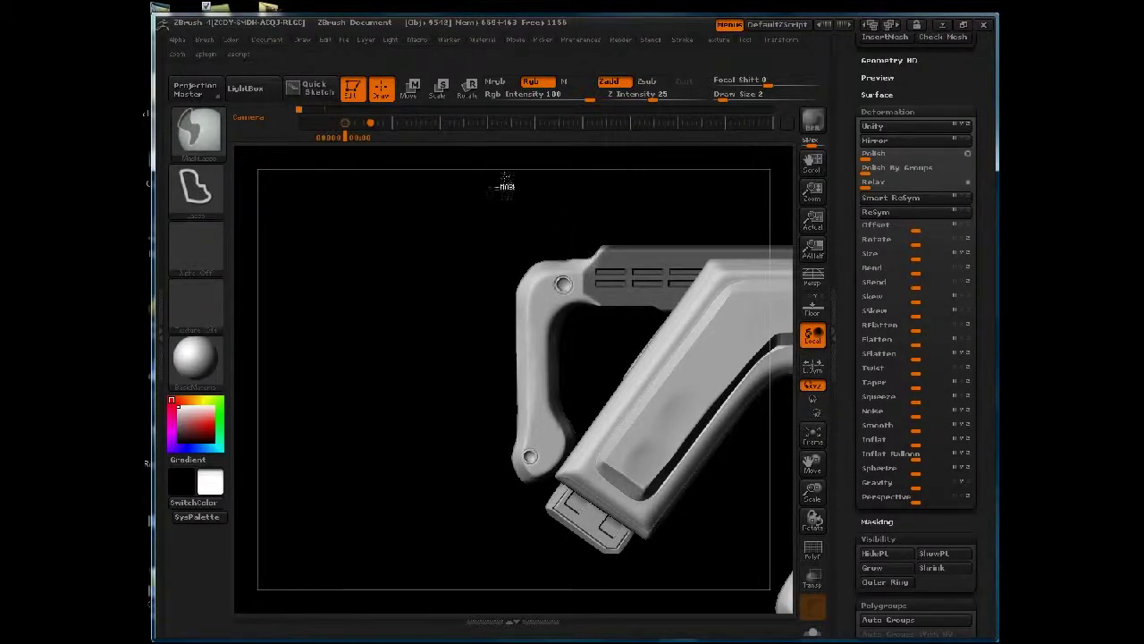
# Switch to the MaskRect brush, try rectangular selections around the handle joint, clear the mask and reactivate the Move transpose tool
pyautogui.keyDown('ctrl'); pyautogui.click(212, 135); pyautogui.keyUp('ctrl')
pyautogui.keyDown('ctrl'); pyautogui.moveTo(522, 211); pyautogui.dragTo(593, 346); pyautogui.keyUp('ctrl')
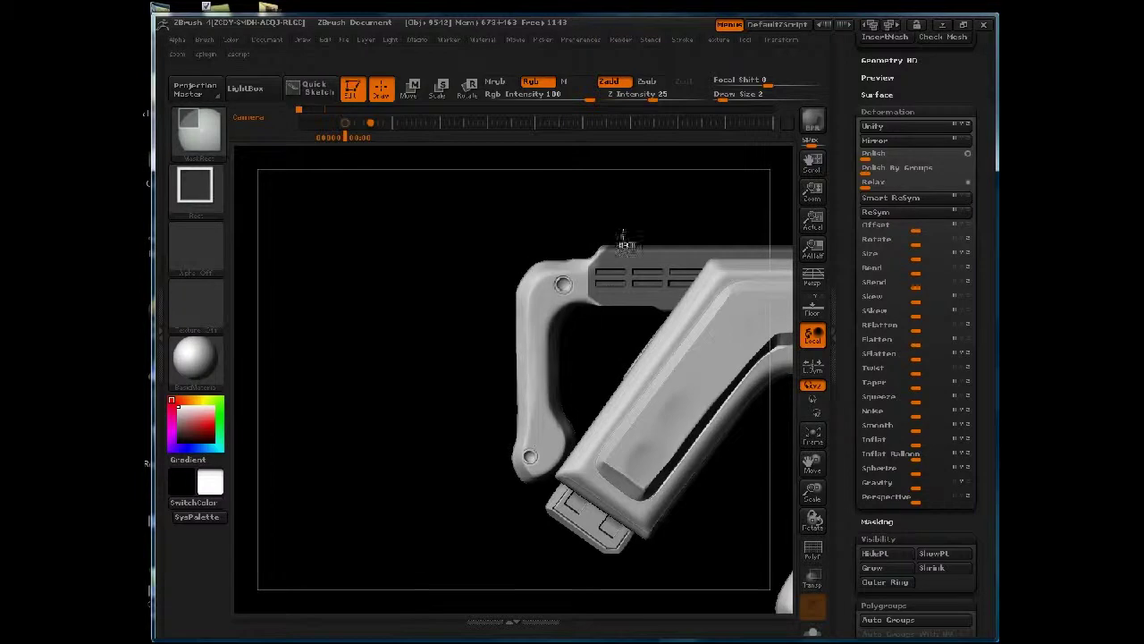
pyautogui.keyDown('ctrl'); pyautogui.moveTo(635, 210); pyautogui.dragTo(597, 261); pyautogui.keyUp('ctrl')
pyautogui.moveTo(482, 235)
pyautogui.mouseDown()
pyautogui.moveTo(521, 242)
pyautogui.moveTo(582, 295)
pyautogui.moveTo(700, 310)
pyautogui.moveTo(685, 310)
pyautogui.mouseUp()
pyautogui.press('w')
pyautogui.moveTo(748, 217); pyautogui.dragTo(685, 217)
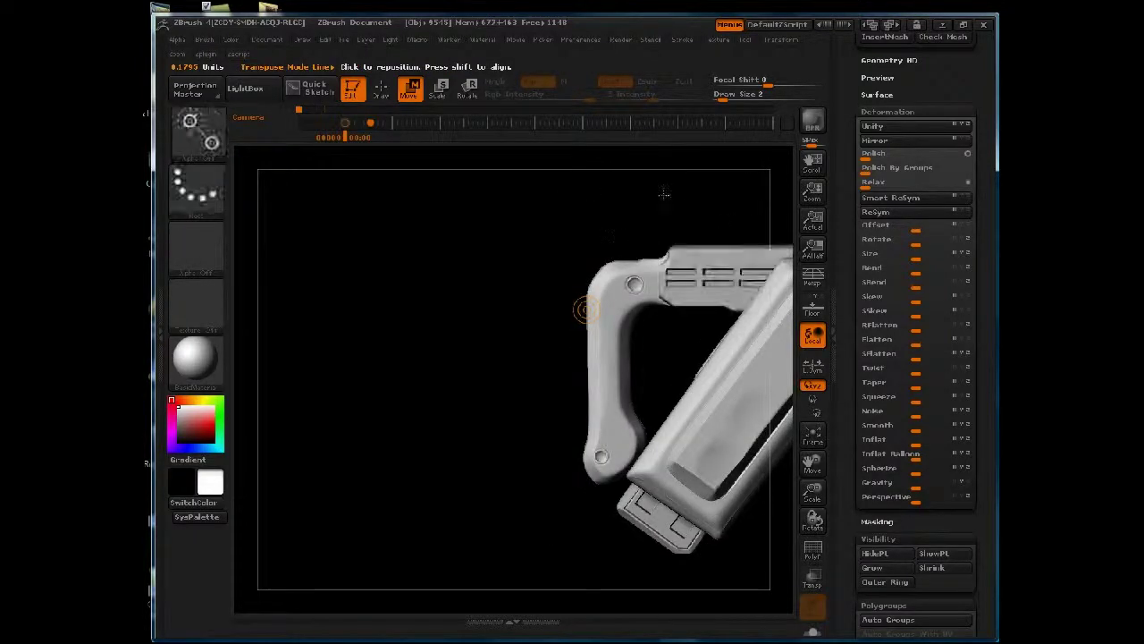
# Frame the whole gun and save the project as gun_26.ZPR in the ztools folder
pyautogui.keyDown('alt'); pyautogui.moveTo(659, 179); pyautogui.dragTo(537, 280); pyautogui.keyUp('alt')
pyautogui.keyDown('alt'); pyautogui.moveTo(662, 213); pyautogui.dragTo(544, 427); pyautogui.keyUp('alt')
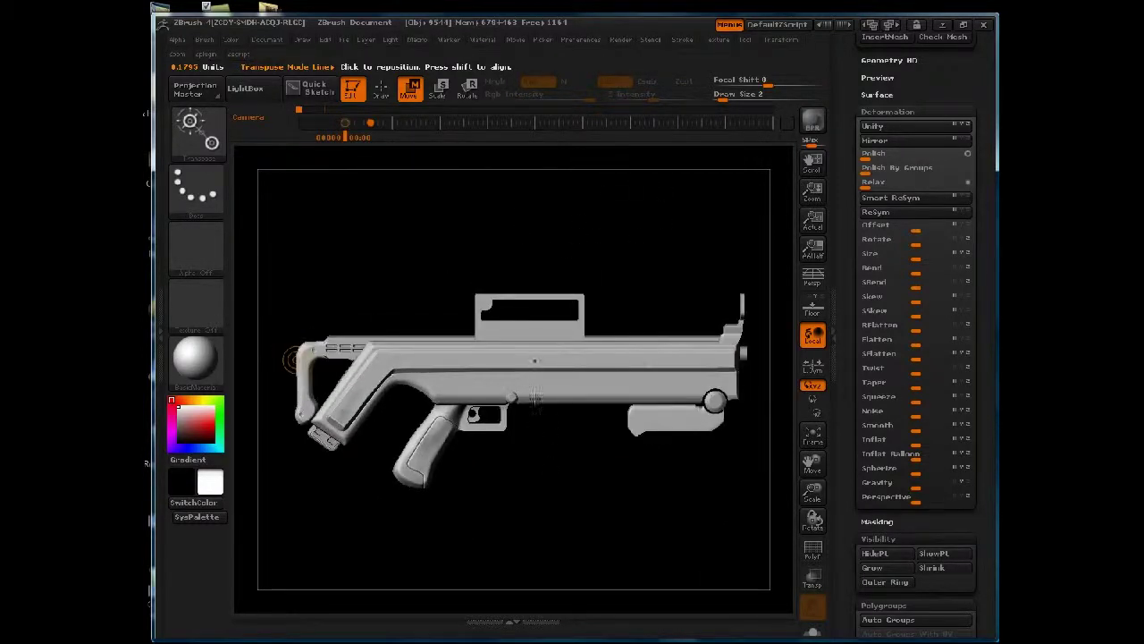
pyautogui.hotkey('ctrl', 's')
pyautogui.click(658, 386)
pyautogui.click(270, 505)
pyautogui.moveTo(273, 505); pyautogui.dragTo(455, 499)
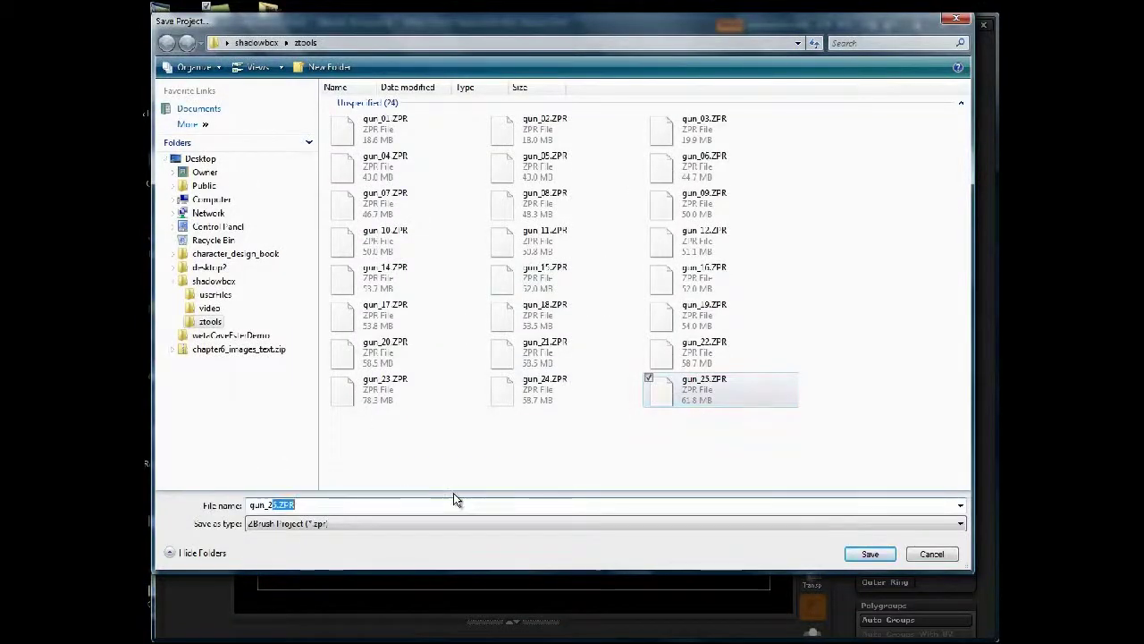
pyautogui.write('6')
pyautogui.press('Return')
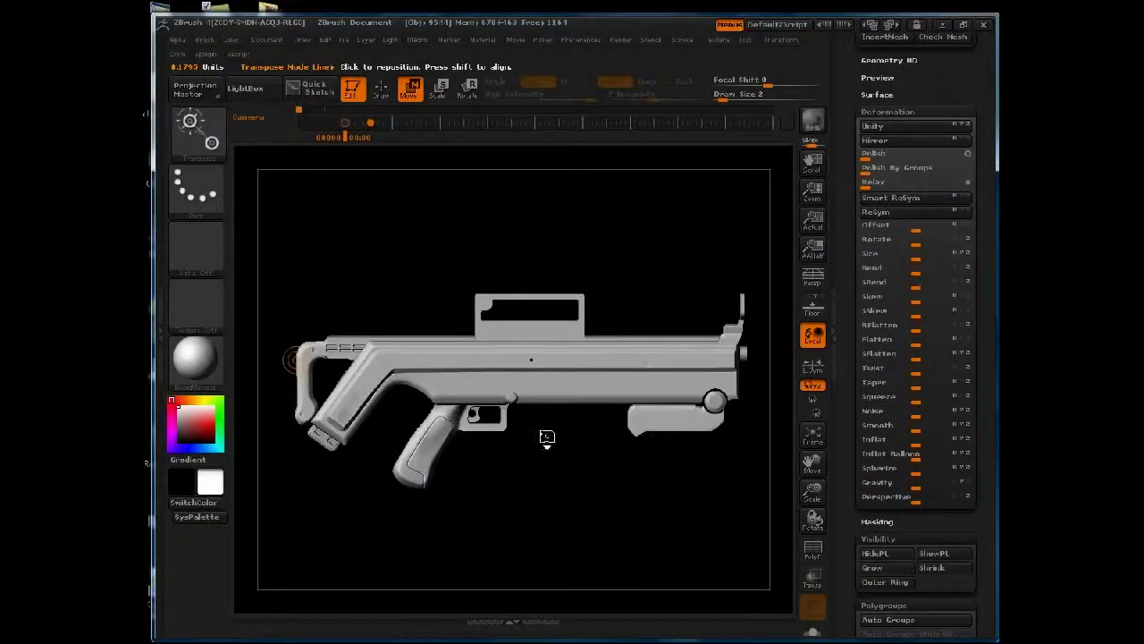